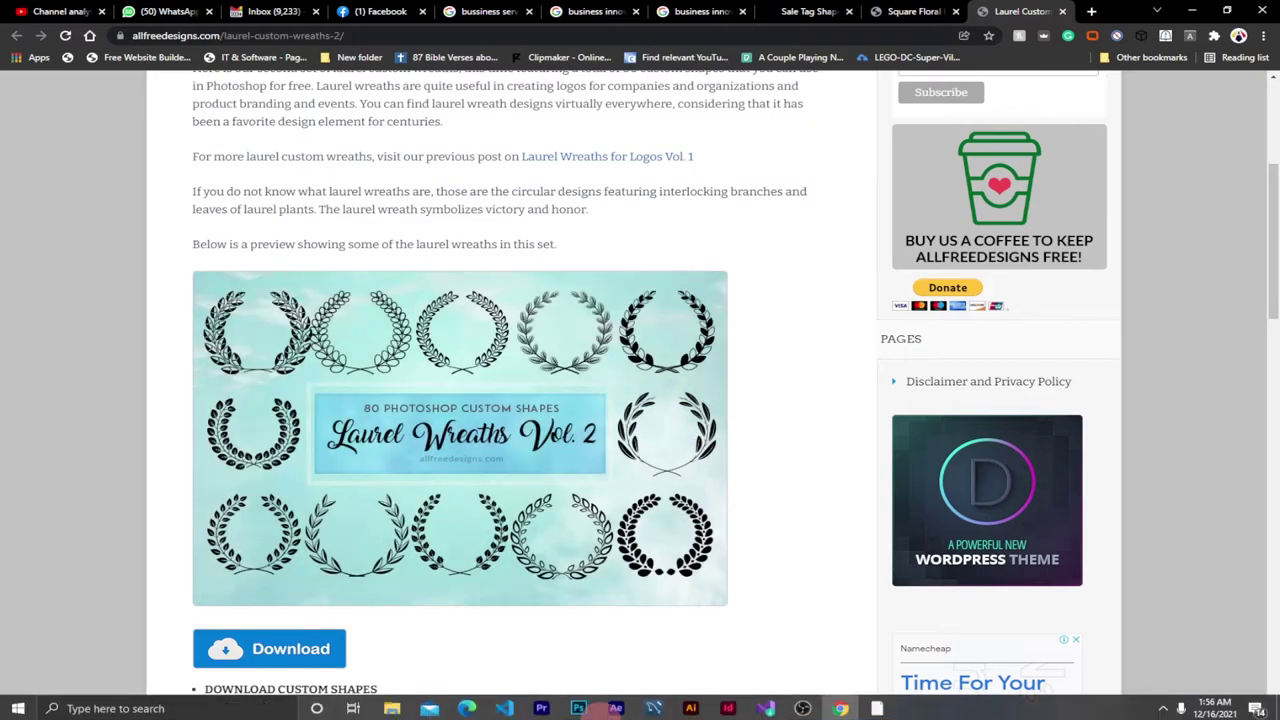
Leave the Laurel Wreaths Vol. 2 page for Photoshop's blank 20×20-inch Untitled-2 canvas.
{"action": "left_click", "coordinate": [578, 706]}
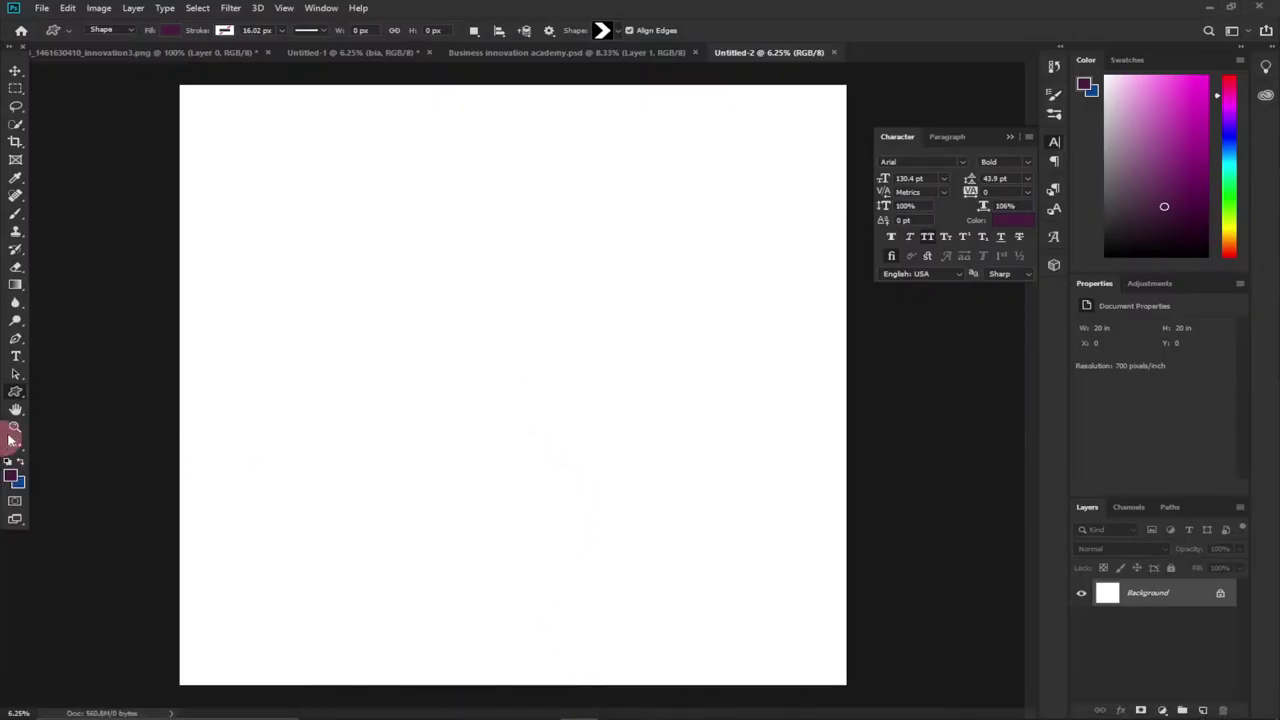
Draw a leaf custom shape across the centre of the canvas.
{"action": "left_click_drag", "start_coordinate": [16, 397], "coordinate": [93, 462]}
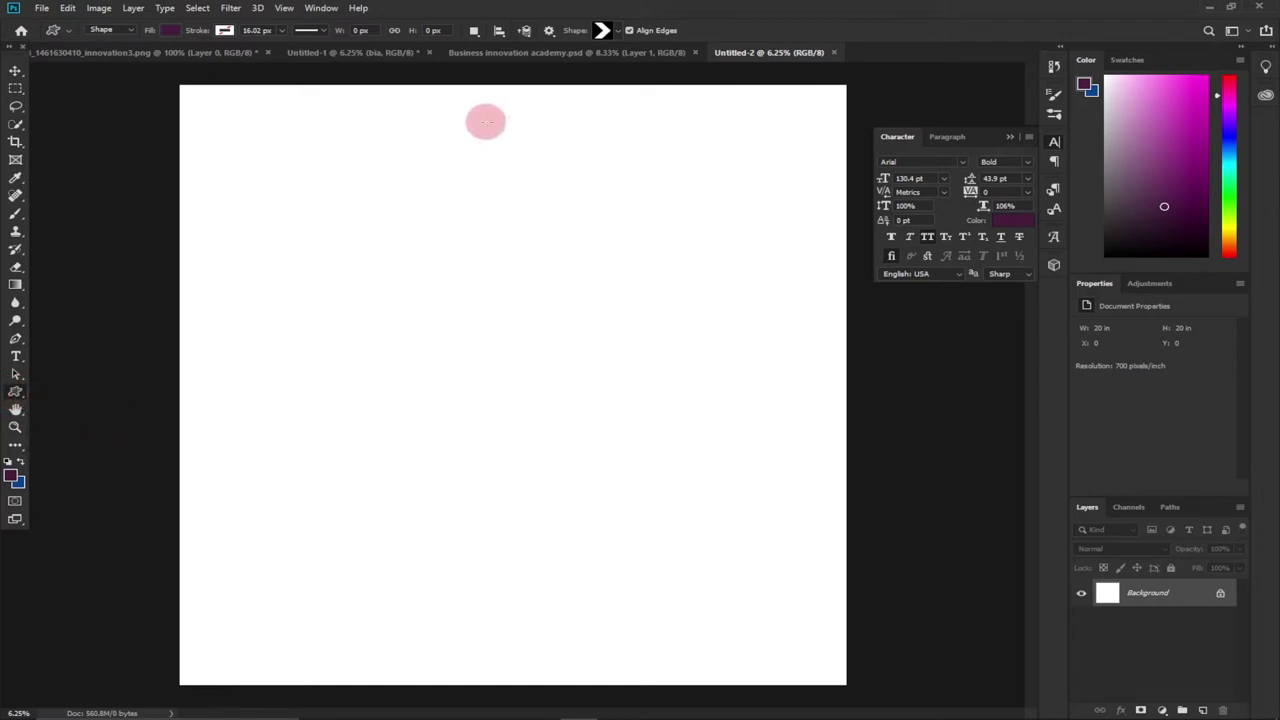
{"action": "left_click", "coordinate": [617, 32]}
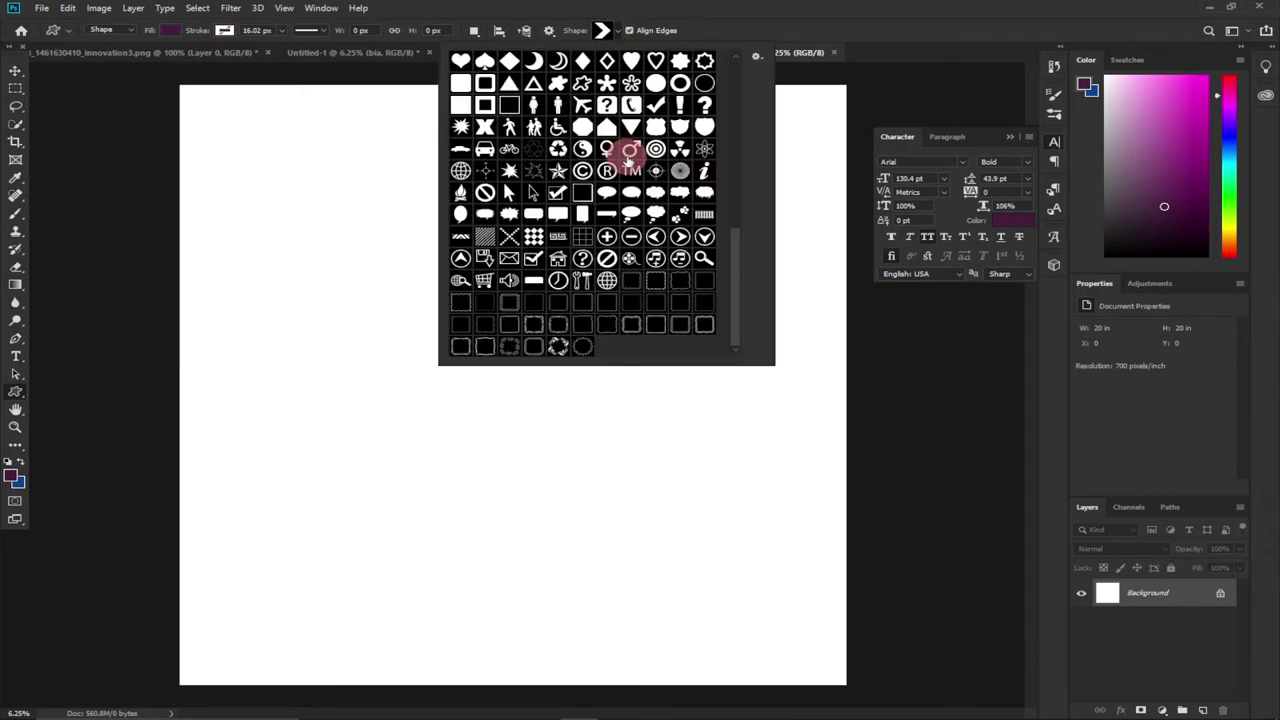
{"action": "left_click_drag", "start_coordinate": [733, 266], "coordinate": [734, 97]}
{"action": "scroll", "coordinate": [563, 229], "scroll_direction": "up", "scroll_amount": 3}
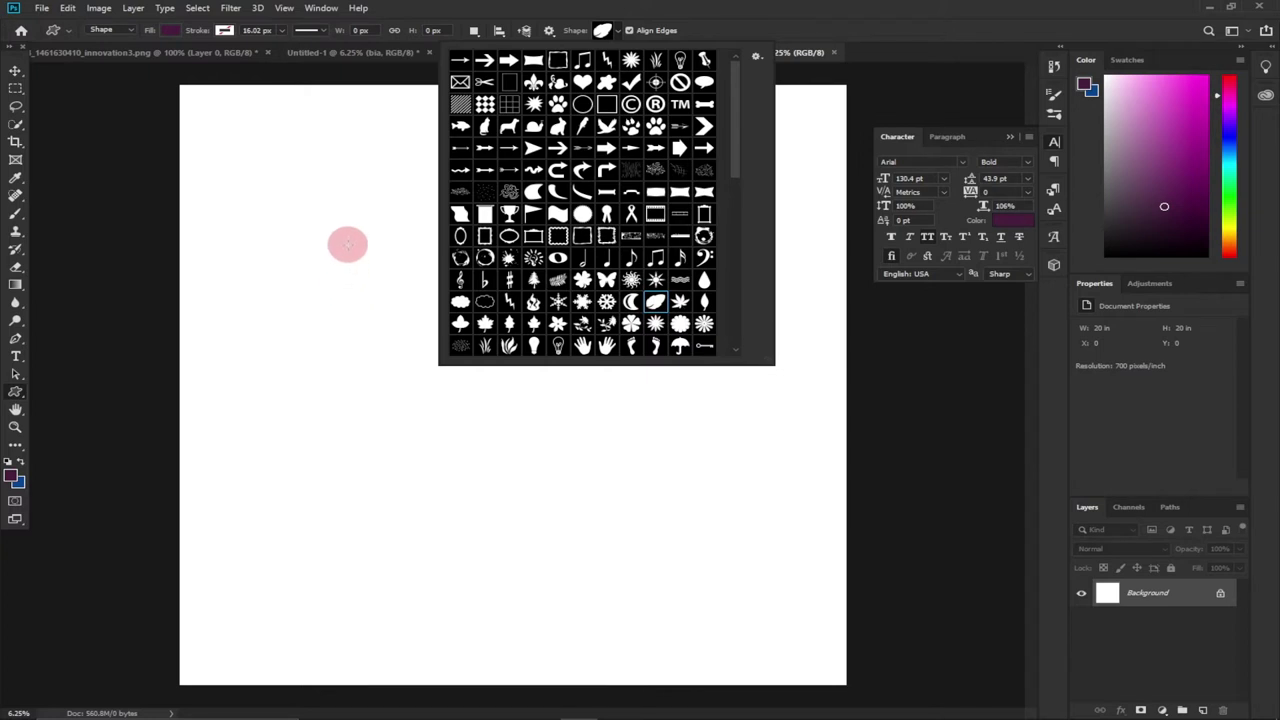
{"action": "left_click", "coordinate": [345, 241]}
{"action": "left_click_drag", "start_coordinate": [345, 241], "coordinate": [637, 491]}
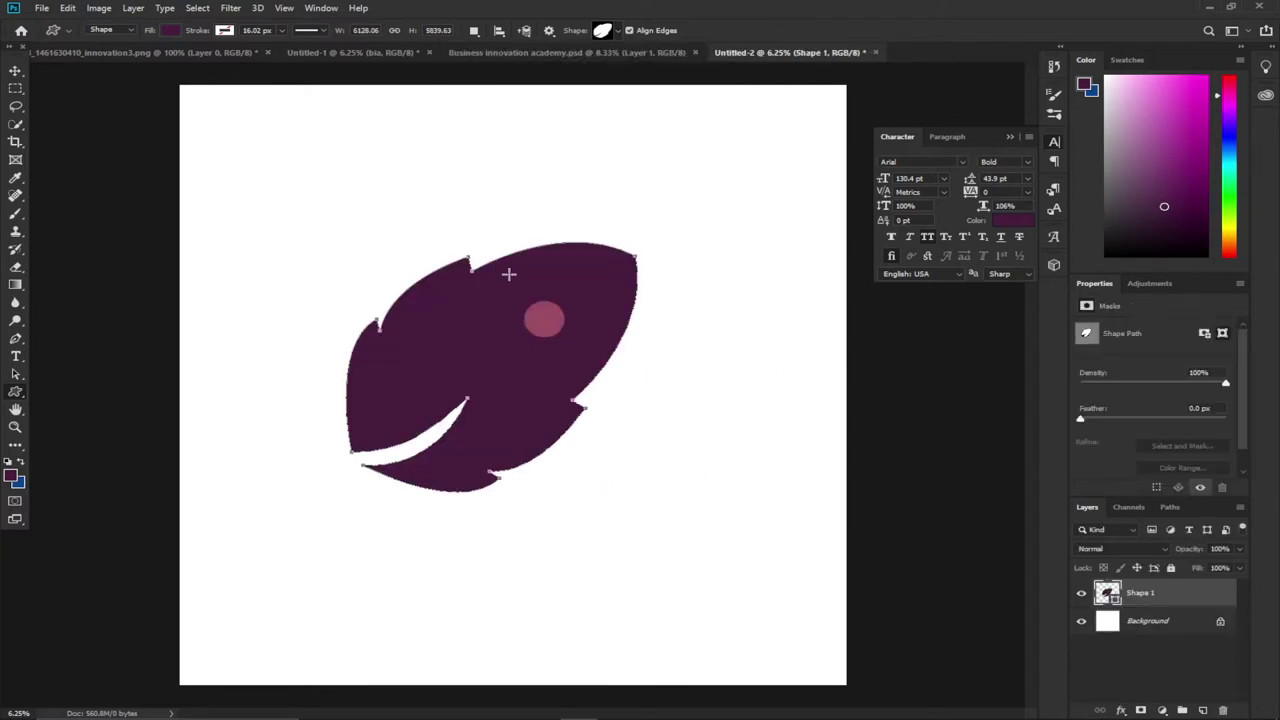
Change the leaf's fill to green and shift it up and to the left.
{"action": "left_click", "coordinate": [172, 32]}
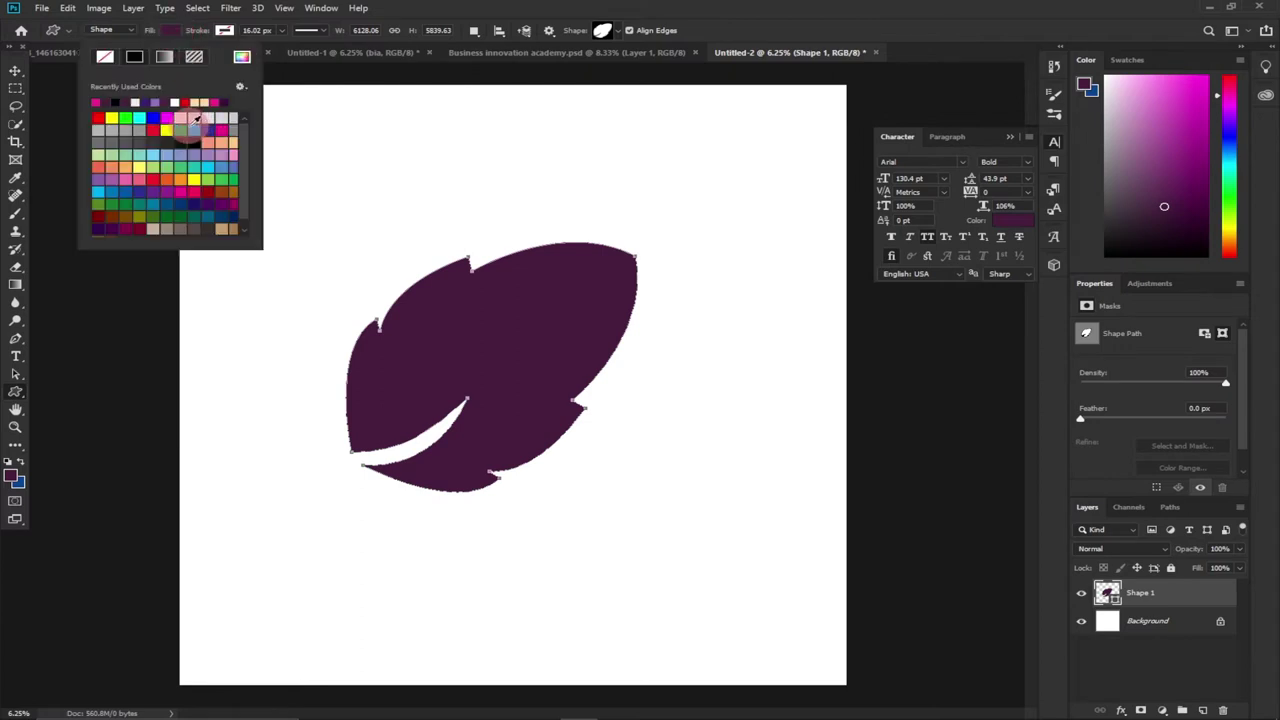
{"action": "left_click", "coordinate": [232, 178]}
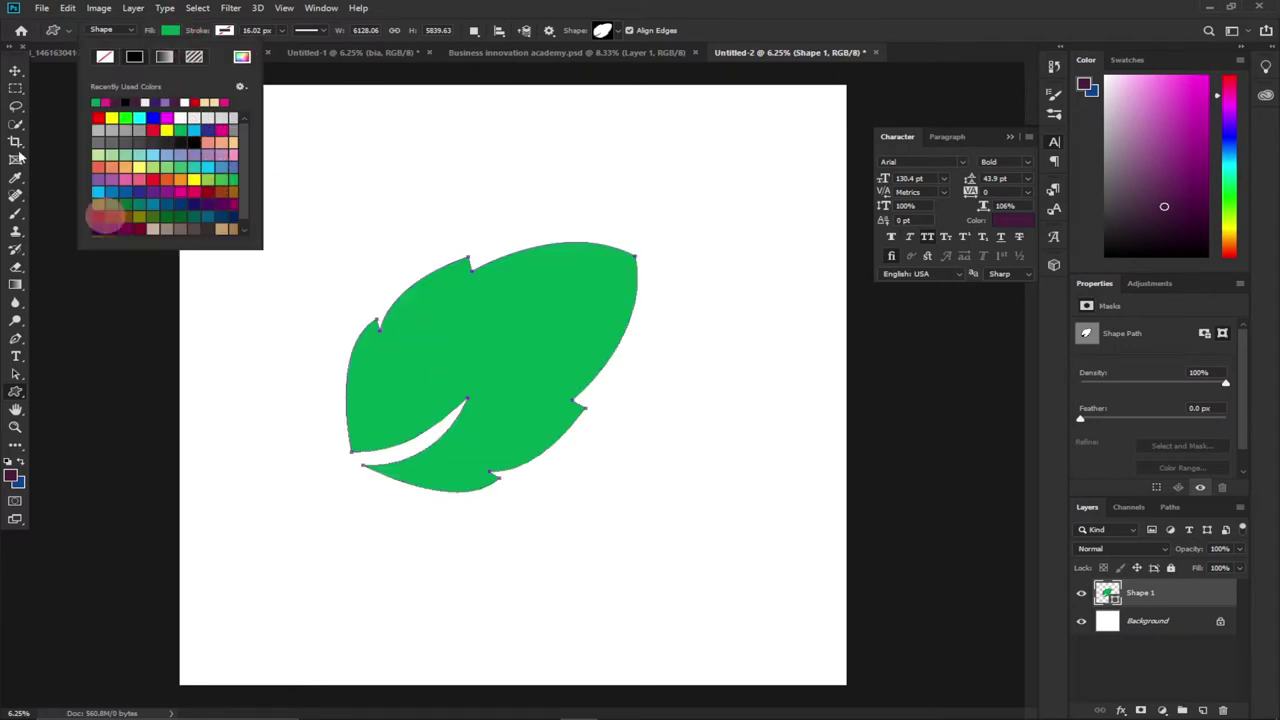
{"action": "left_click", "coordinate": [10, 64]}
{"action": "left_click", "coordinate": [14, 64]}
{"action": "left_click_drag", "start_coordinate": [486, 349], "coordinate": [449, 302]}
{"action": "left_click", "coordinate": [14, 445]}
{"action": "left_click", "coordinate": [16, 394]}
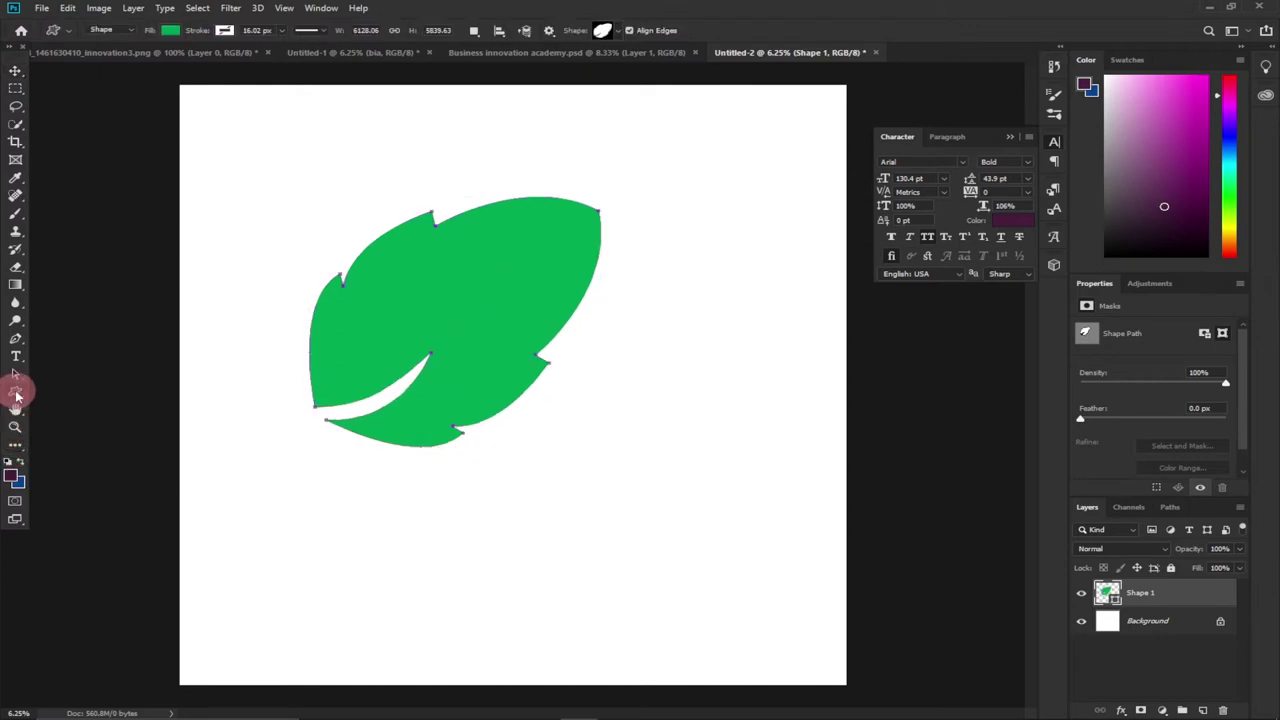
Draw a telephone custom shape at the canvas's top left and fill it purple.
{"action": "left_click", "coordinate": [614, 31]}
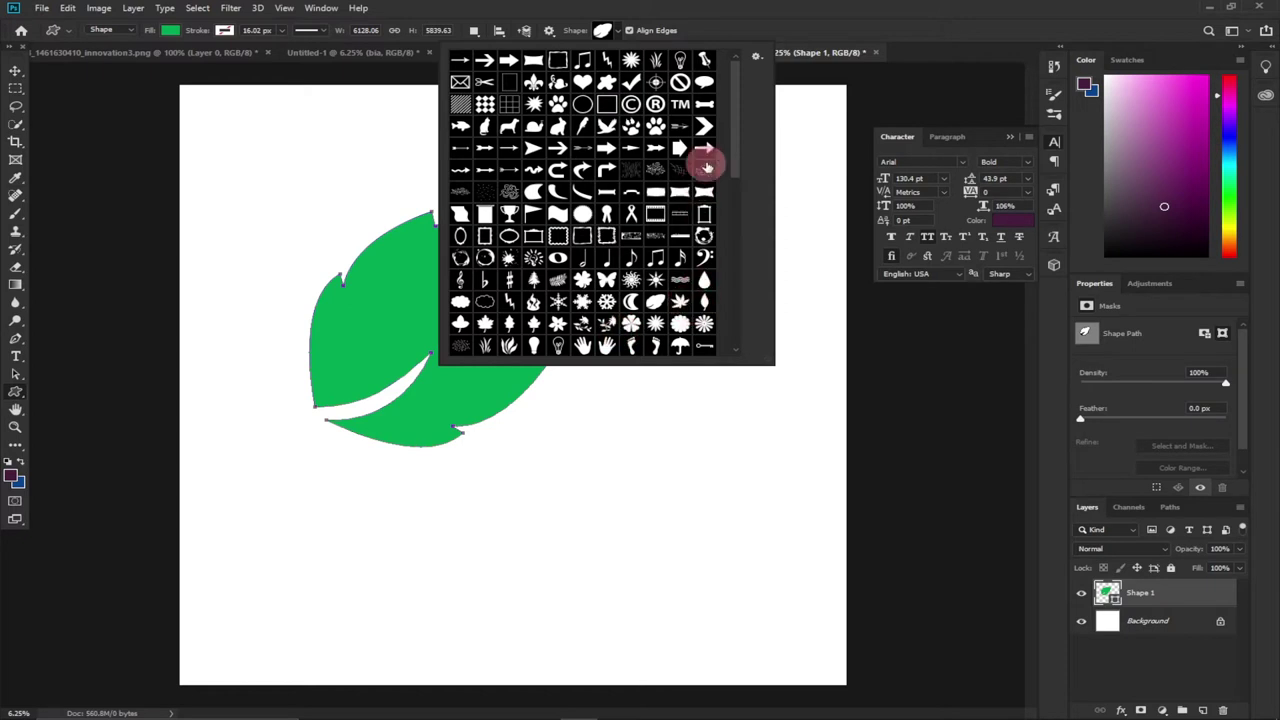
{"action": "left_click_drag", "start_coordinate": [734, 143], "coordinate": [655, 258]}
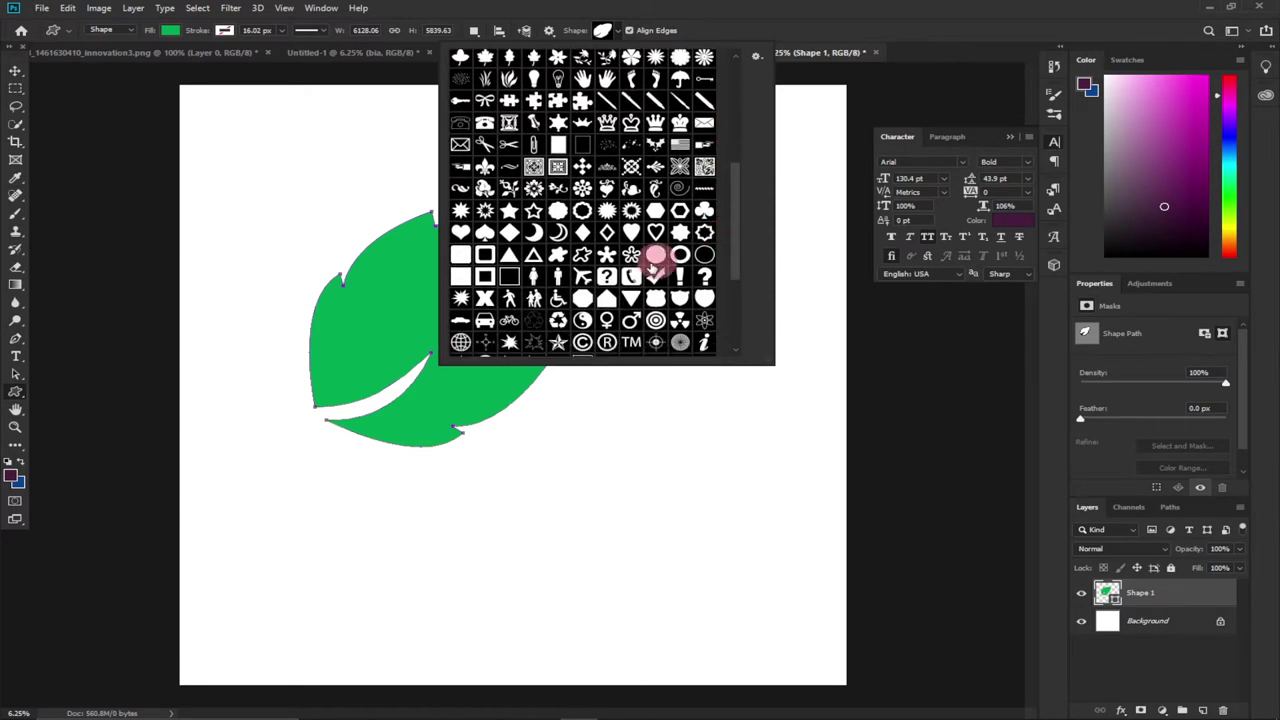
{"action": "left_click", "coordinate": [254, 131]}
{"action": "left_click_drag", "start_coordinate": [267, 107], "coordinate": [394, 188]}
{"action": "left_click", "coordinate": [172, 31]}
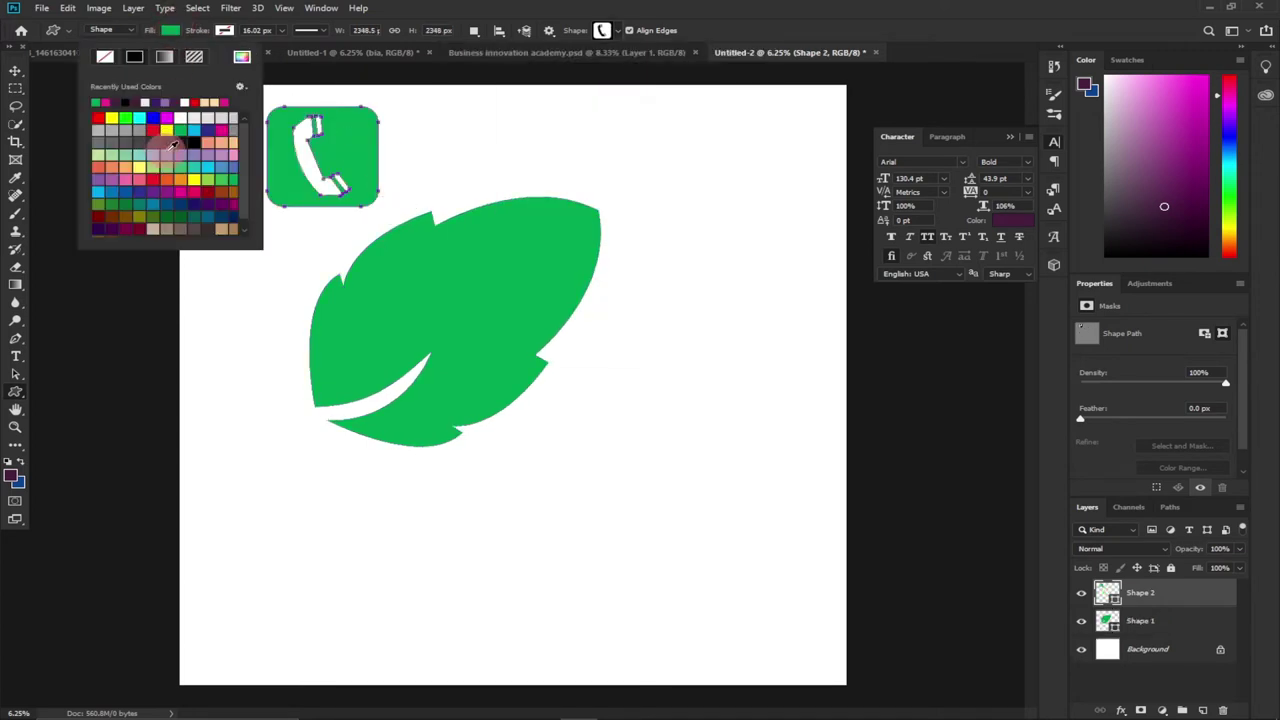
{"action": "left_click", "coordinate": [186, 142]}
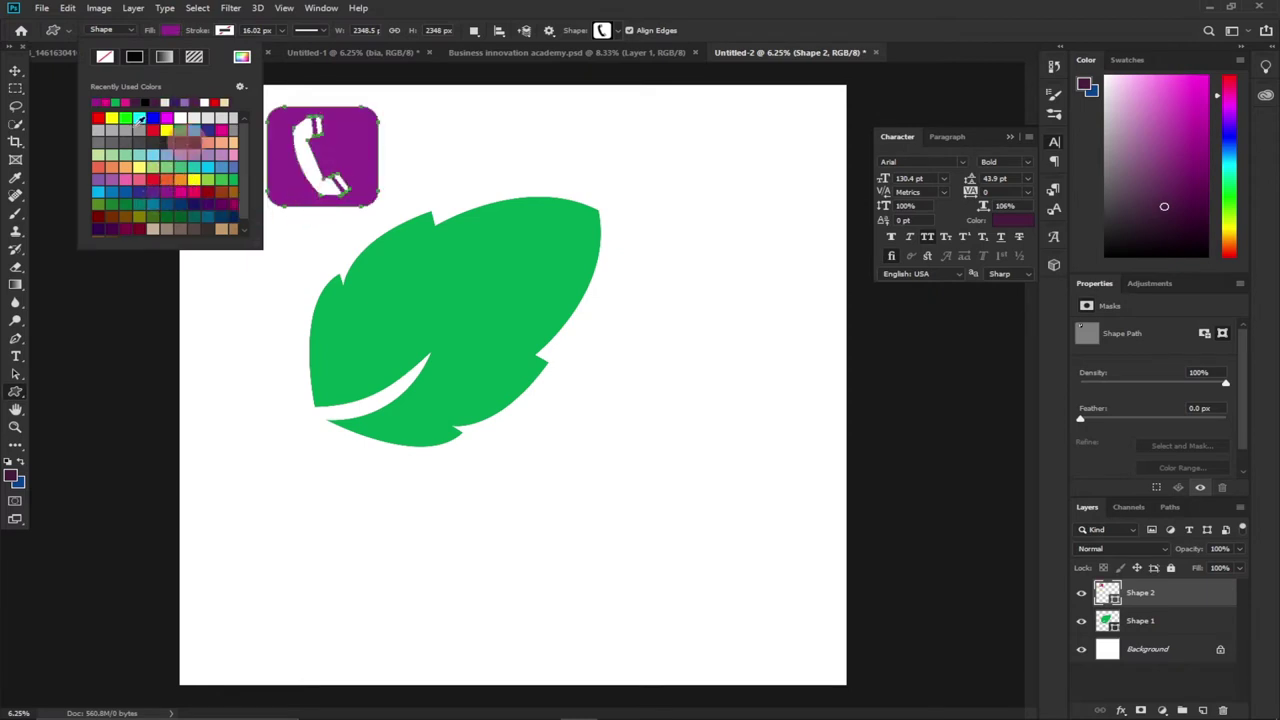
{"action": "left_click", "coordinate": [15, 71]}
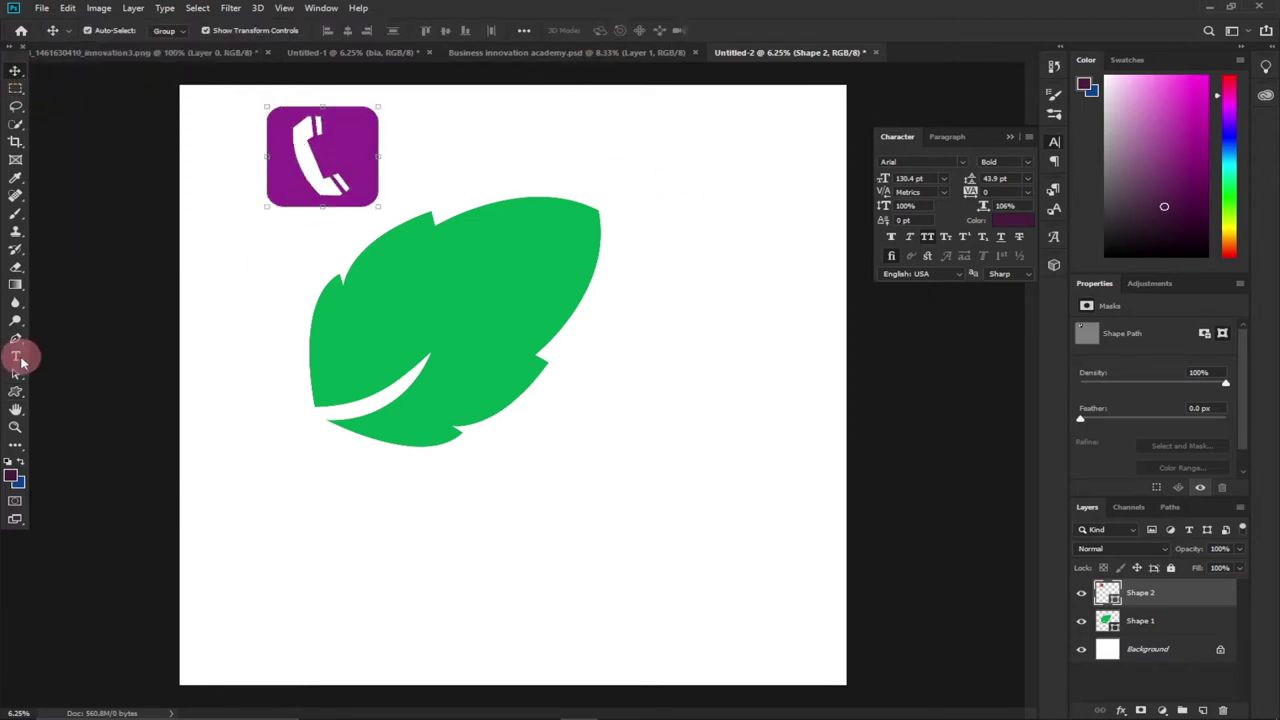
Draw a recycling-arrows shape at lower right, then move it up beside the leaf's right edge.
{"action": "left_click", "coordinate": [15, 392]}
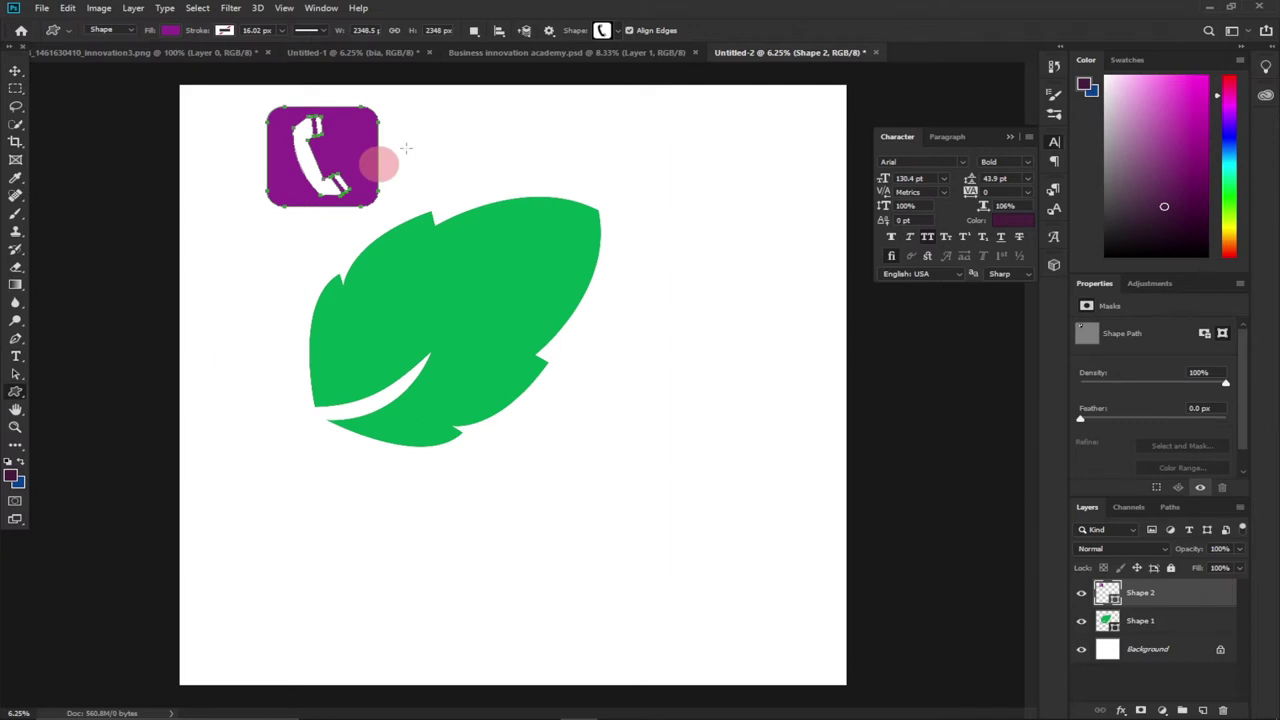
{"action": "left_click", "coordinate": [610, 31]}
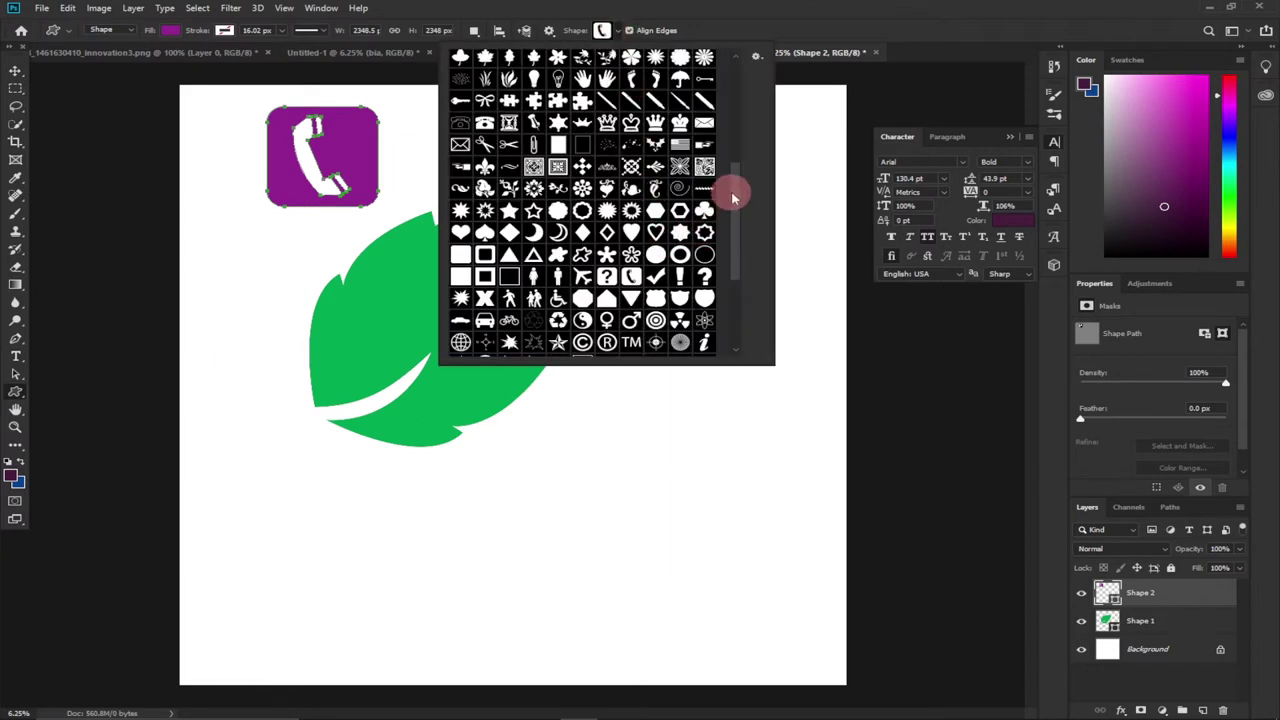
{"action": "left_click_drag", "start_coordinate": [734, 229], "coordinate": [733, 280]}
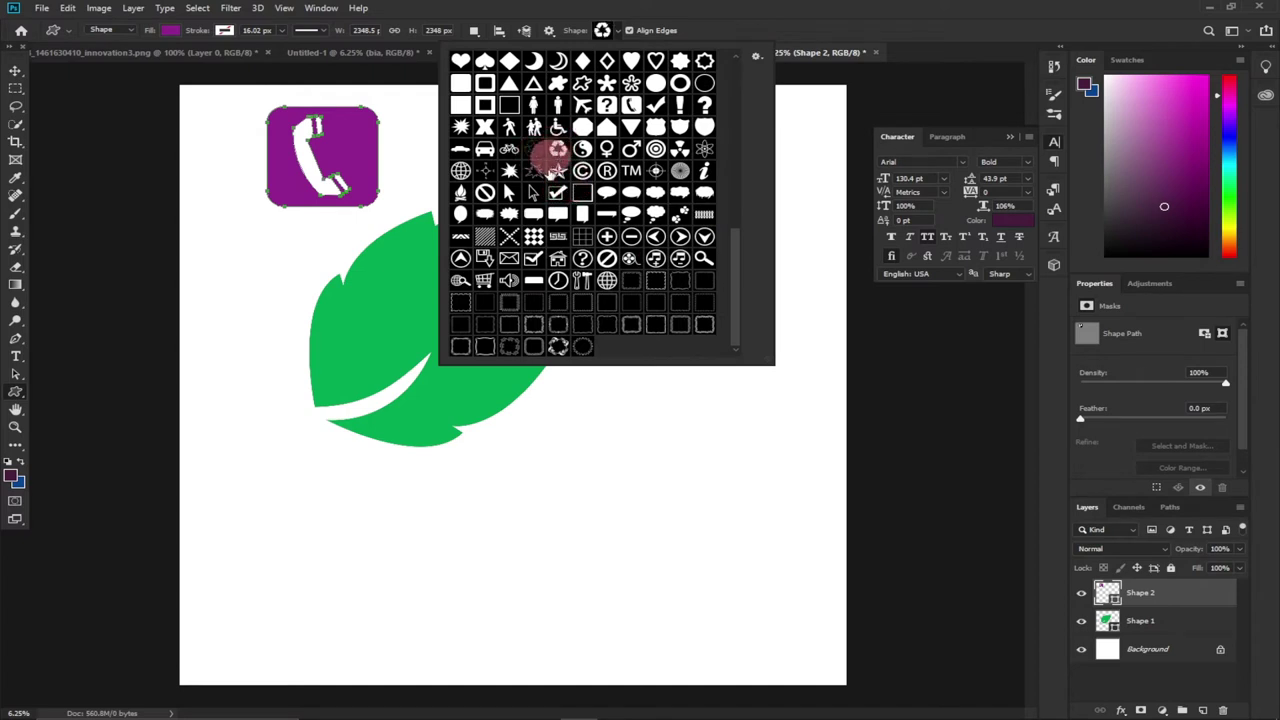
{"action": "left_click_drag", "start_coordinate": [588, 416], "coordinate": [777, 567]}
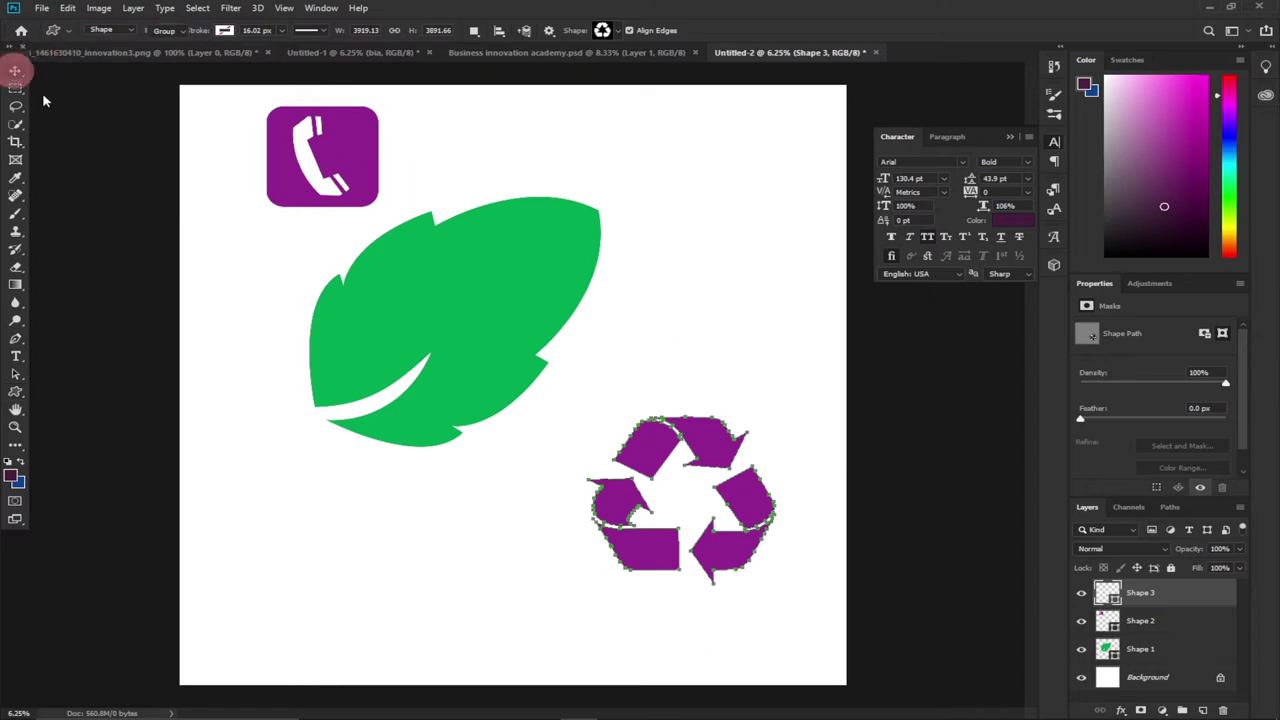
{"action": "left_click", "coordinate": [15, 73]}
{"action": "left_click_drag", "start_coordinate": [703, 425], "coordinate": [724, 299]}
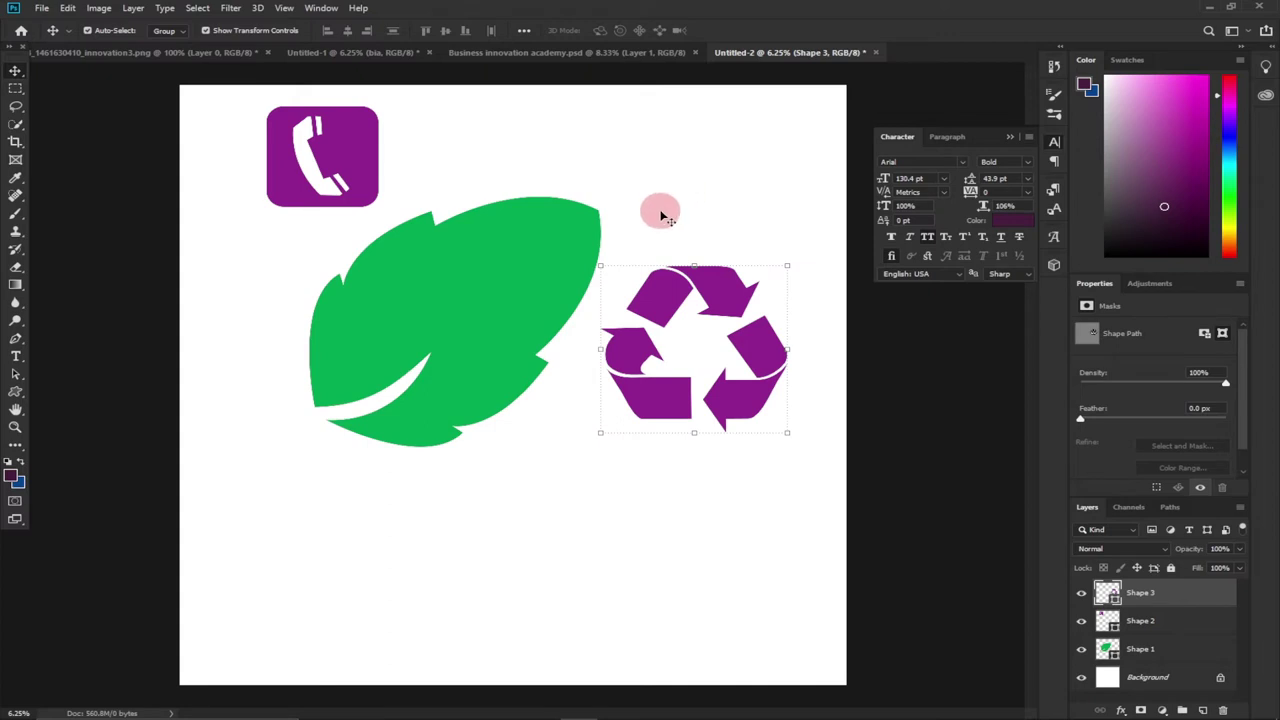
Draw an ornamental rectangular frame shape below the leaf.
{"action": "left_click", "coordinate": [17, 393]}
{"action": "left_click", "coordinate": [621, 33]}
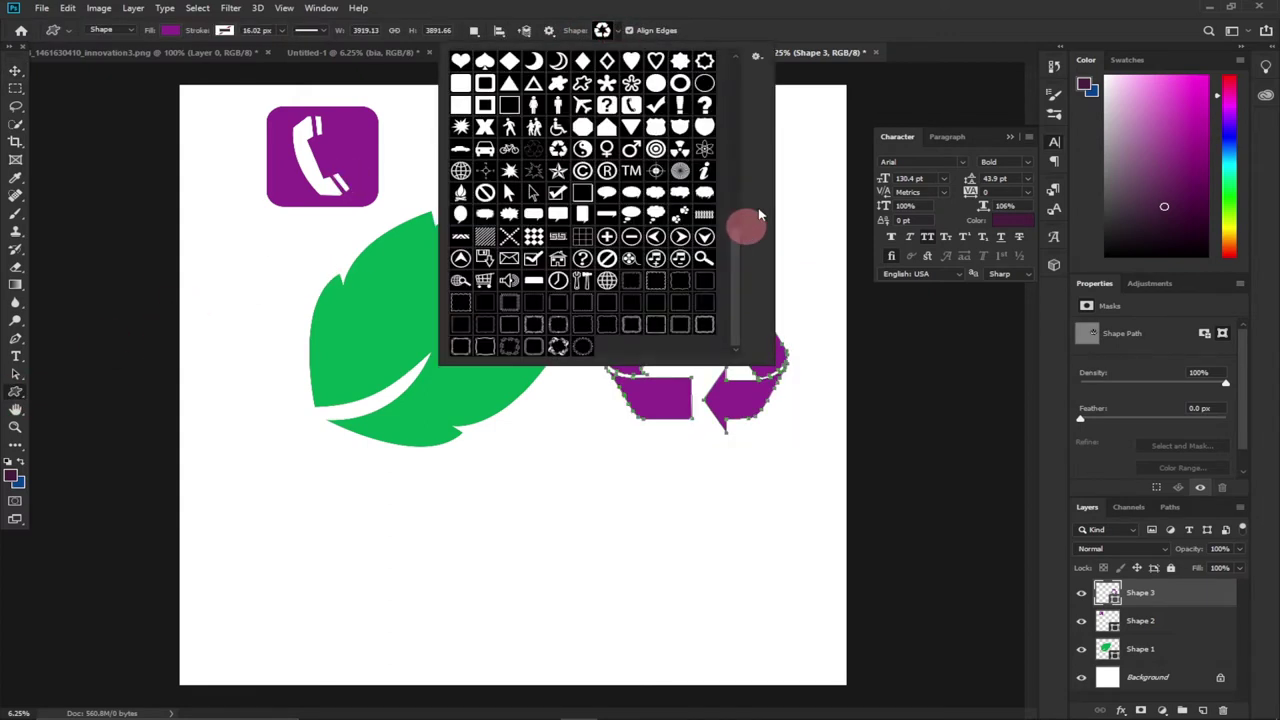
{"action": "left_click", "coordinate": [536, 305]}
{"action": "left_click_drag", "start_coordinate": [378, 485], "coordinate": [604, 613]}
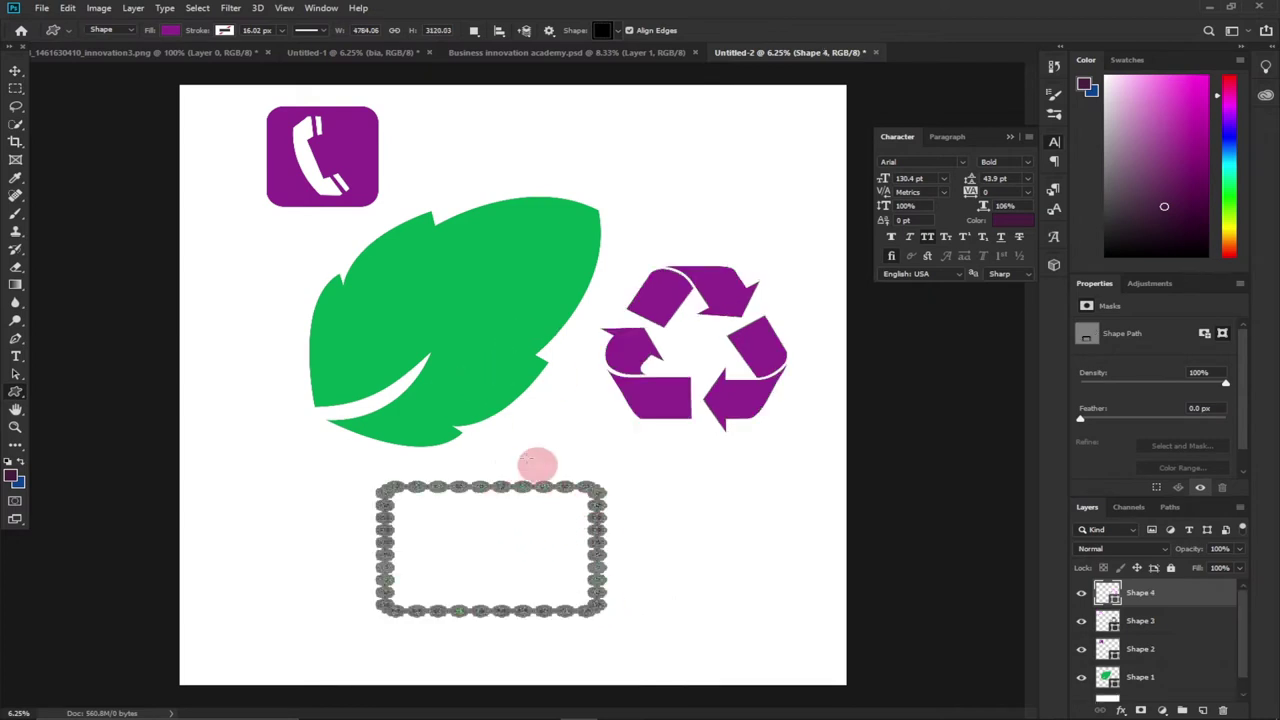
Draw a purple wreath shape over the left side of the leaf.
{"action": "left_click", "coordinate": [621, 32]}
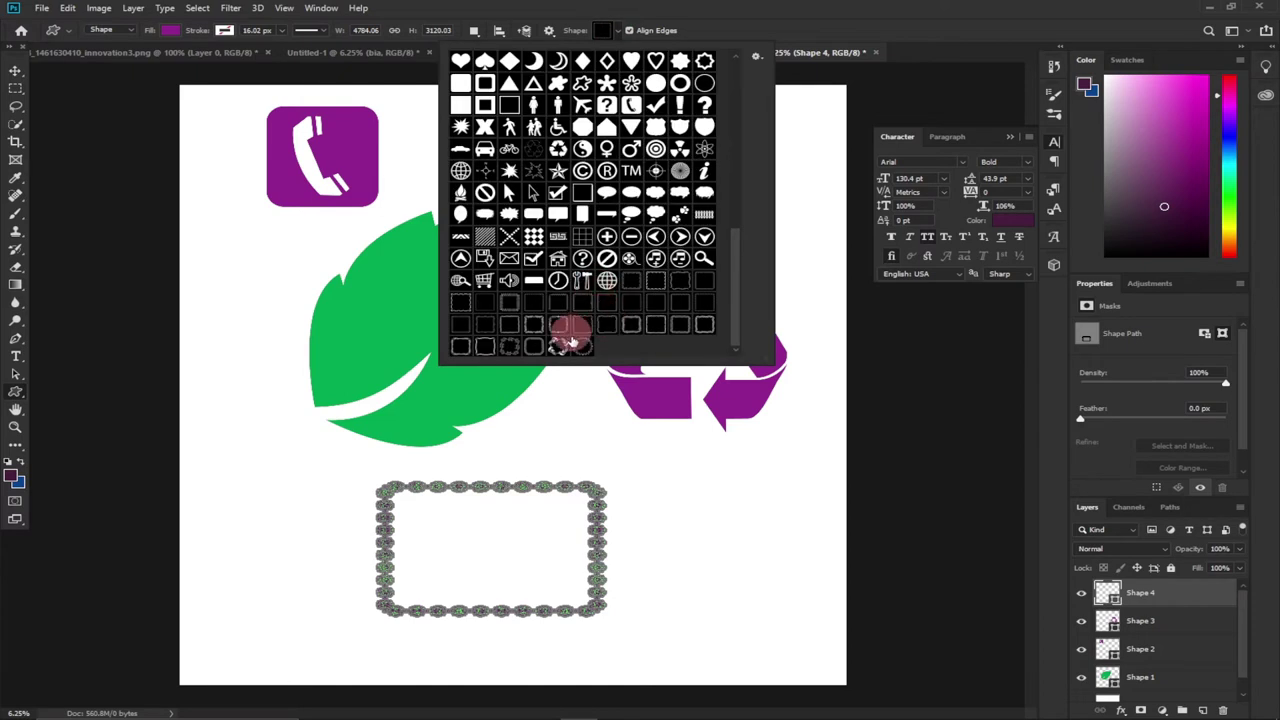
{"action": "left_click", "coordinate": [560, 346]}
{"action": "left_click", "coordinate": [243, 220]}
{"action": "left_click_drag", "start_coordinate": [243, 222], "coordinate": [489, 368]}
Move the green leaf up and right over the recycle symbol, then return to Chrome.
{"action": "left_click", "coordinate": [15, 70]}
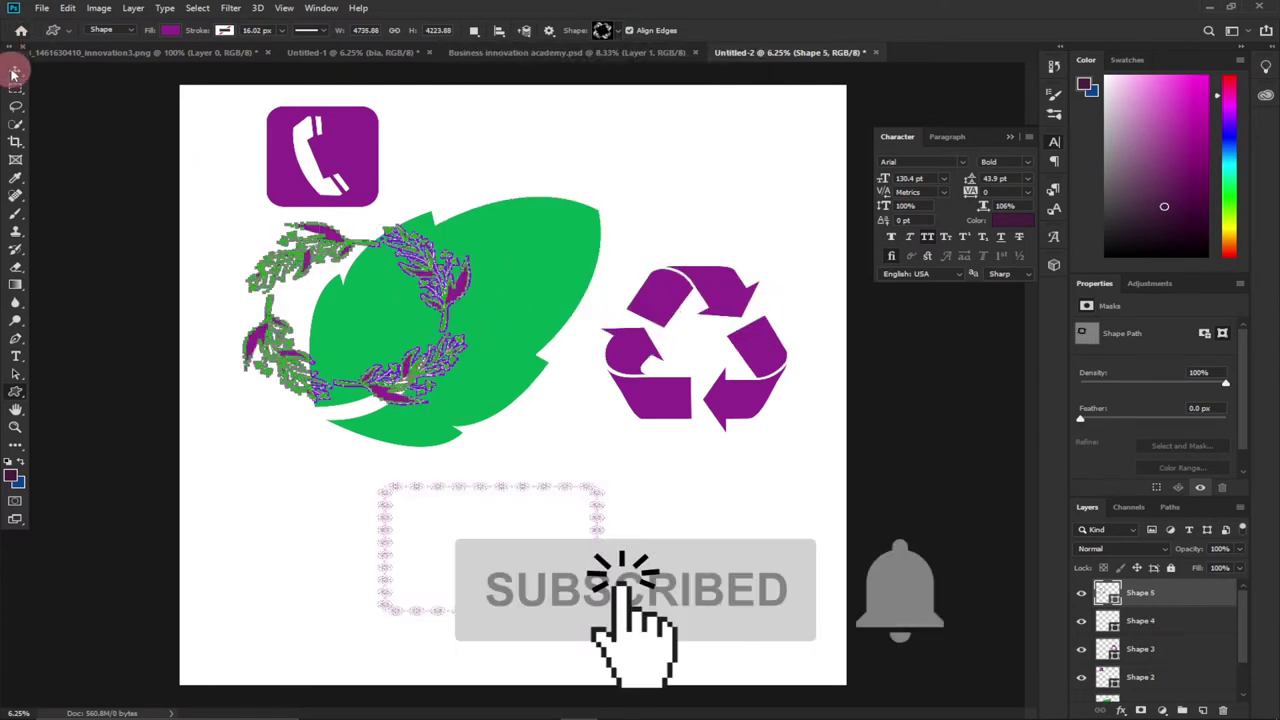
{"action": "left_click_drag", "start_coordinate": [471, 271], "coordinate": [604, 231]}
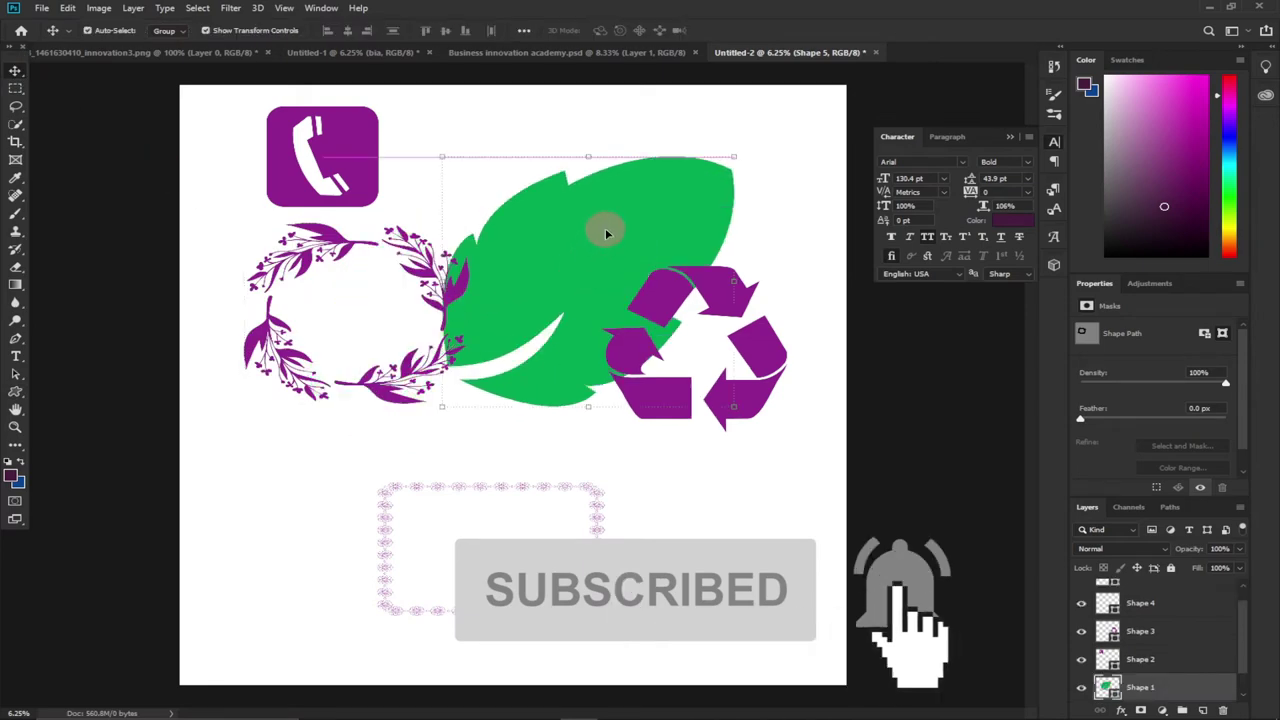
{"action": "left_click", "coordinate": [840, 706]}
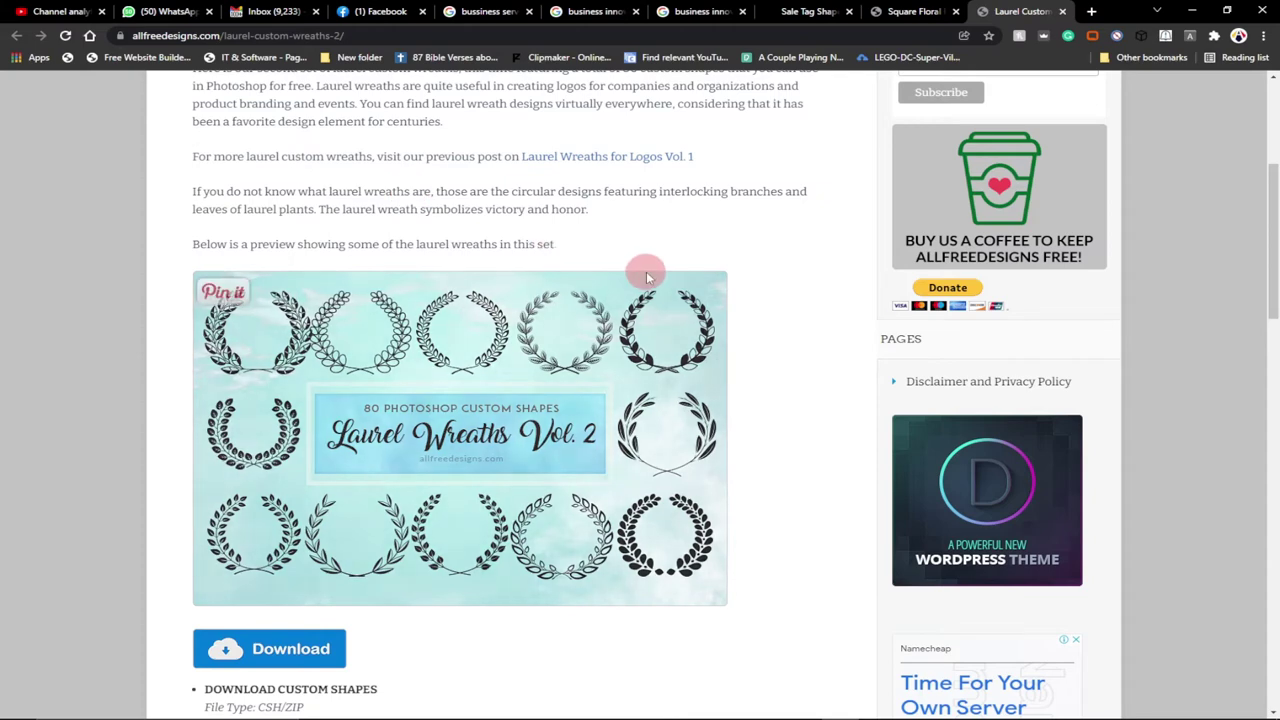
{"action": "scroll", "coordinate": [707, 381], "scroll_direction": "up", "scroll_amount": 4}
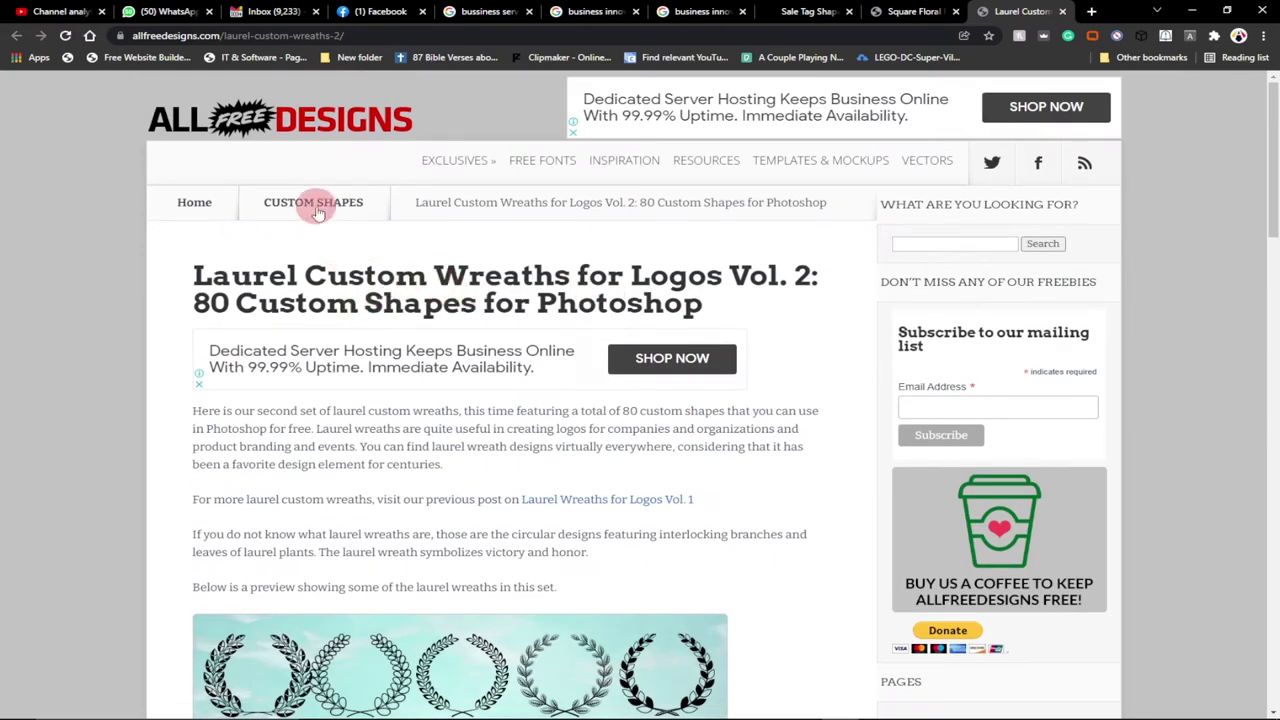
{"action": "scroll", "coordinate": [561, 375], "scroll_direction": "down", "scroll_amount": 1}
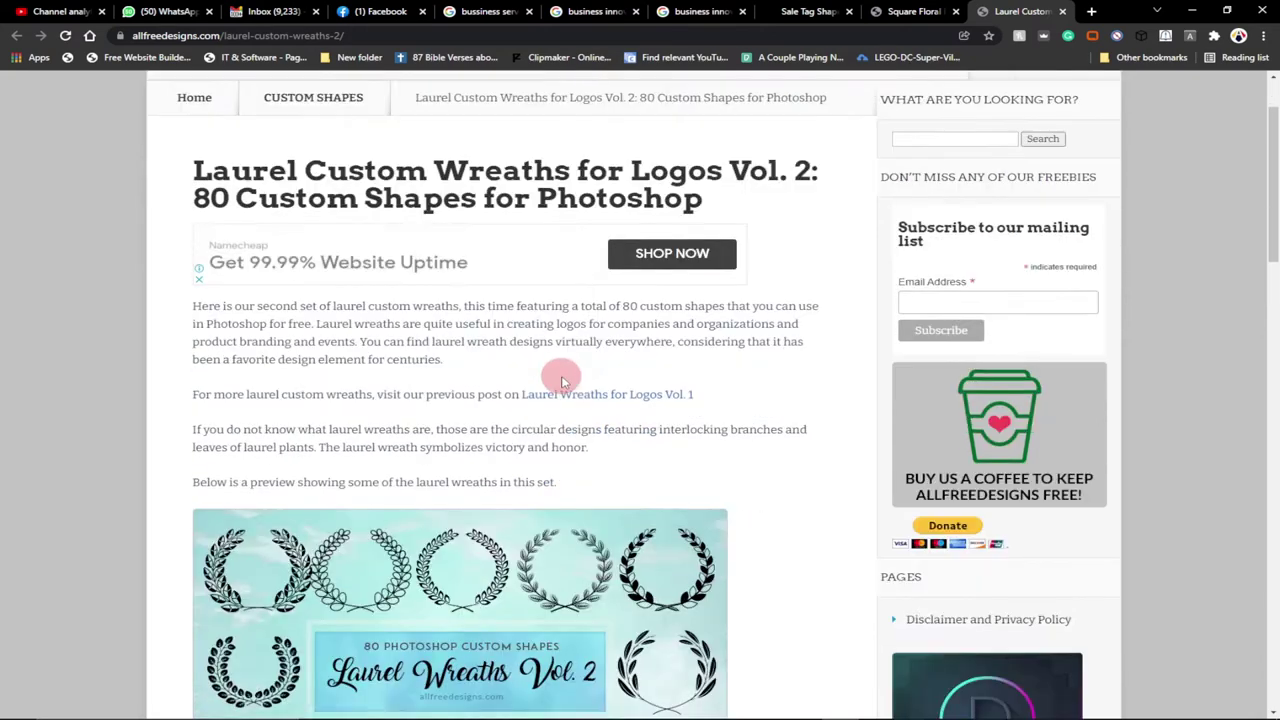
{"action": "scroll", "coordinate": [561, 381], "scroll_direction": "down", "scroll_amount": 3}
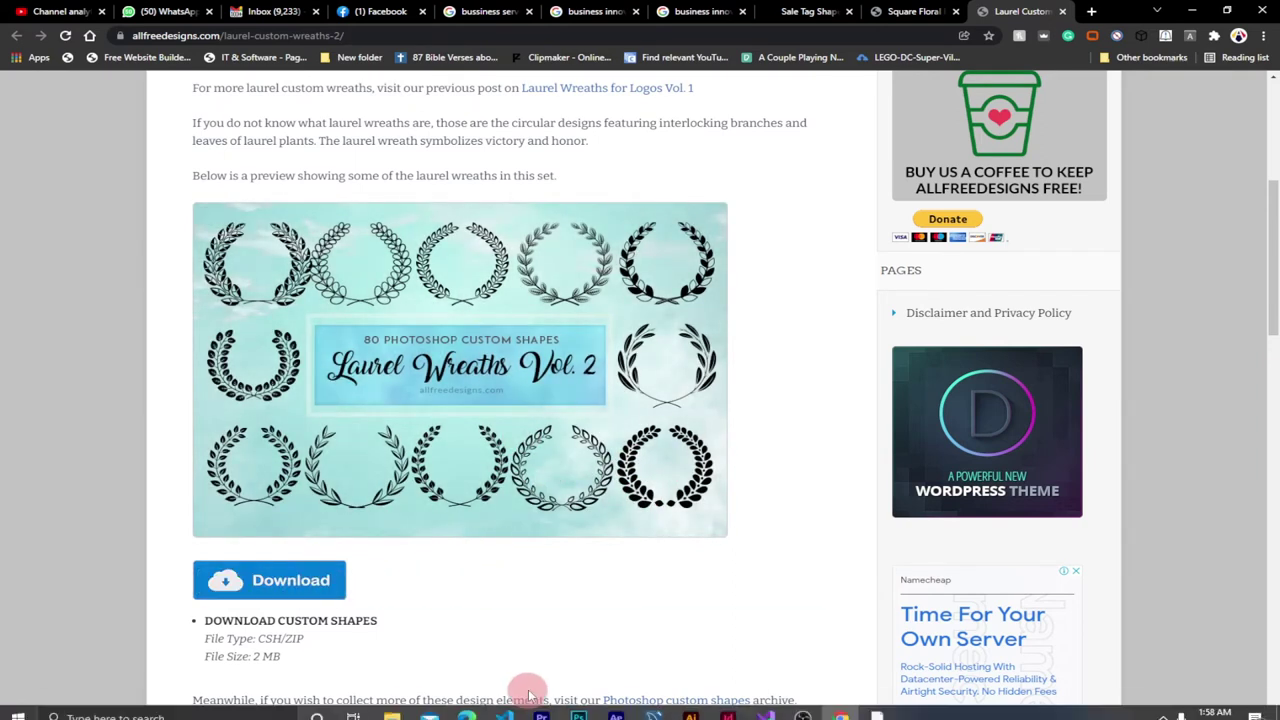
{"action": "mouse_move", "coordinate": [392, 706]}
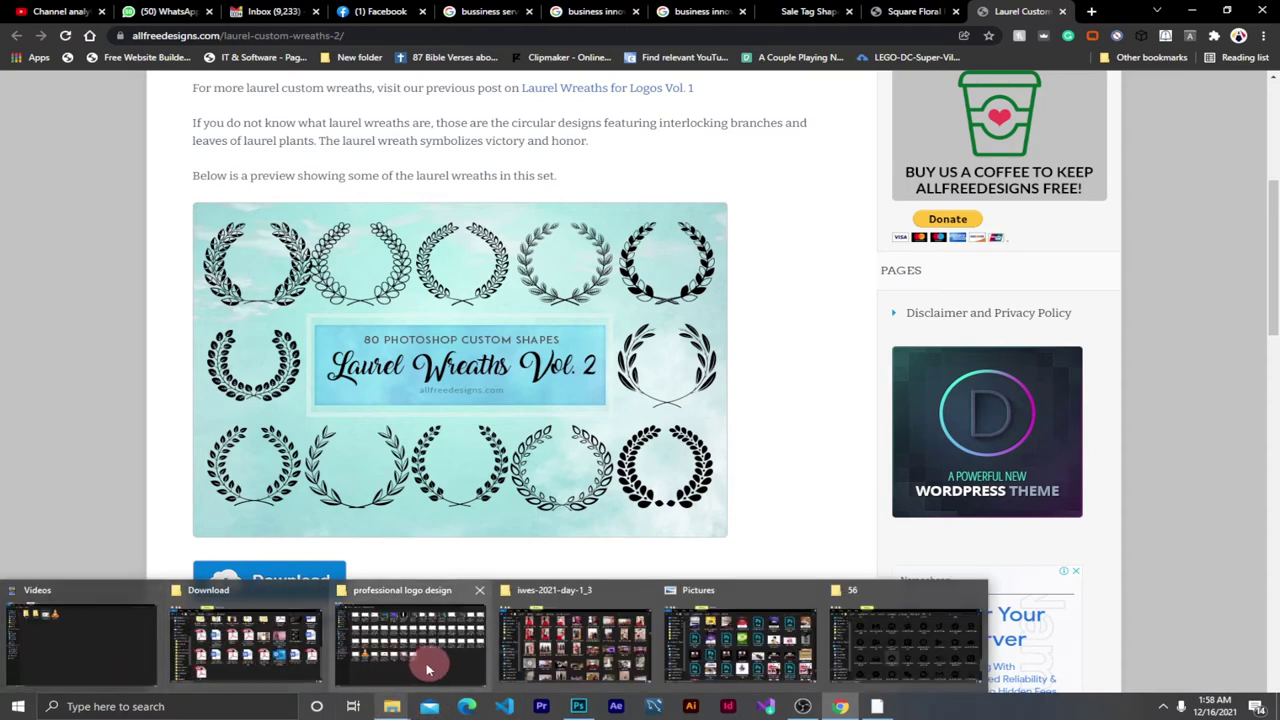
Navigate File Explorer to the Downloads\Compressed folder.
{"action": "left_click", "coordinate": [122, 644]}
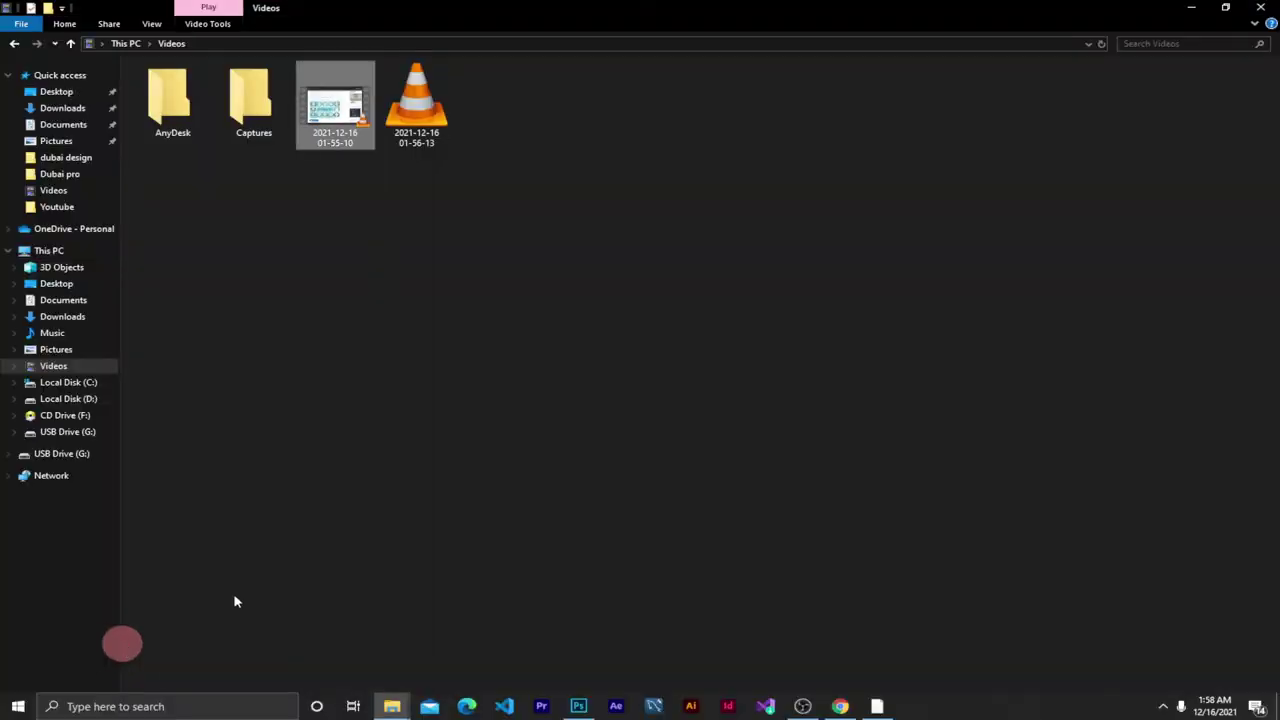
{"action": "left_click", "coordinate": [78, 318]}
{"action": "left_click", "coordinate": [183, 148]}
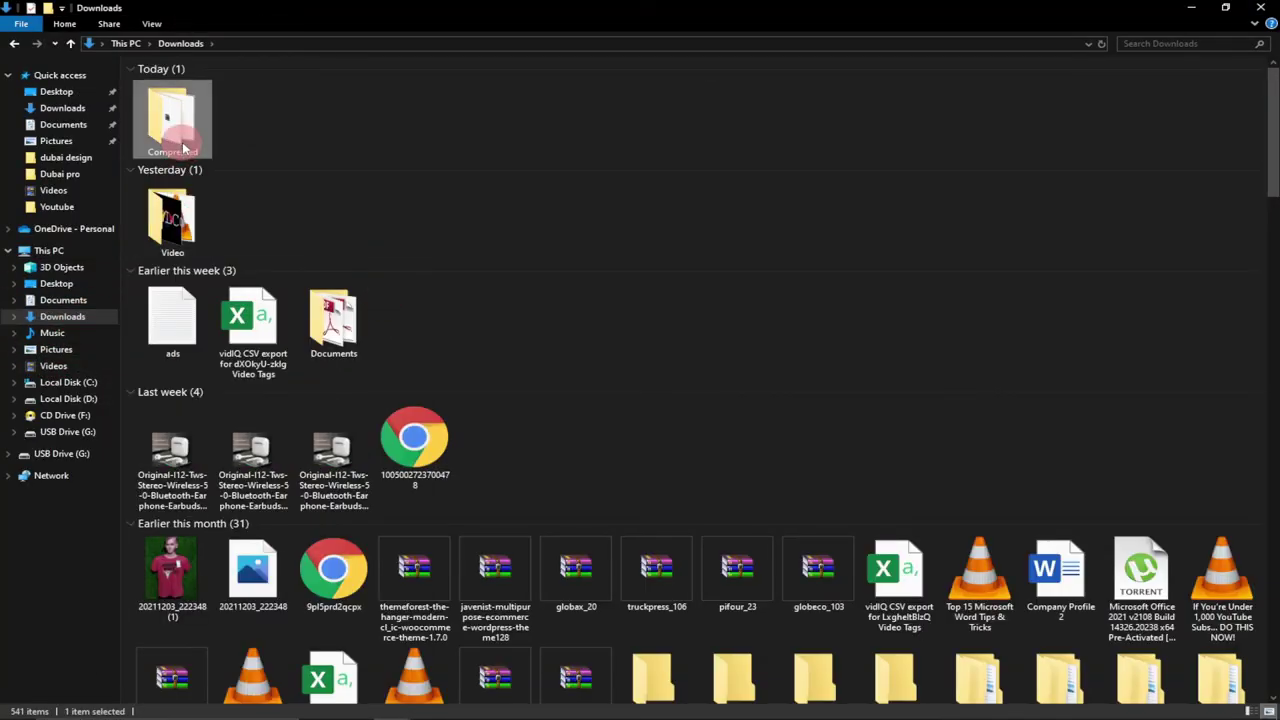
{"action": "double_click", "coordinate": [183, 148]}
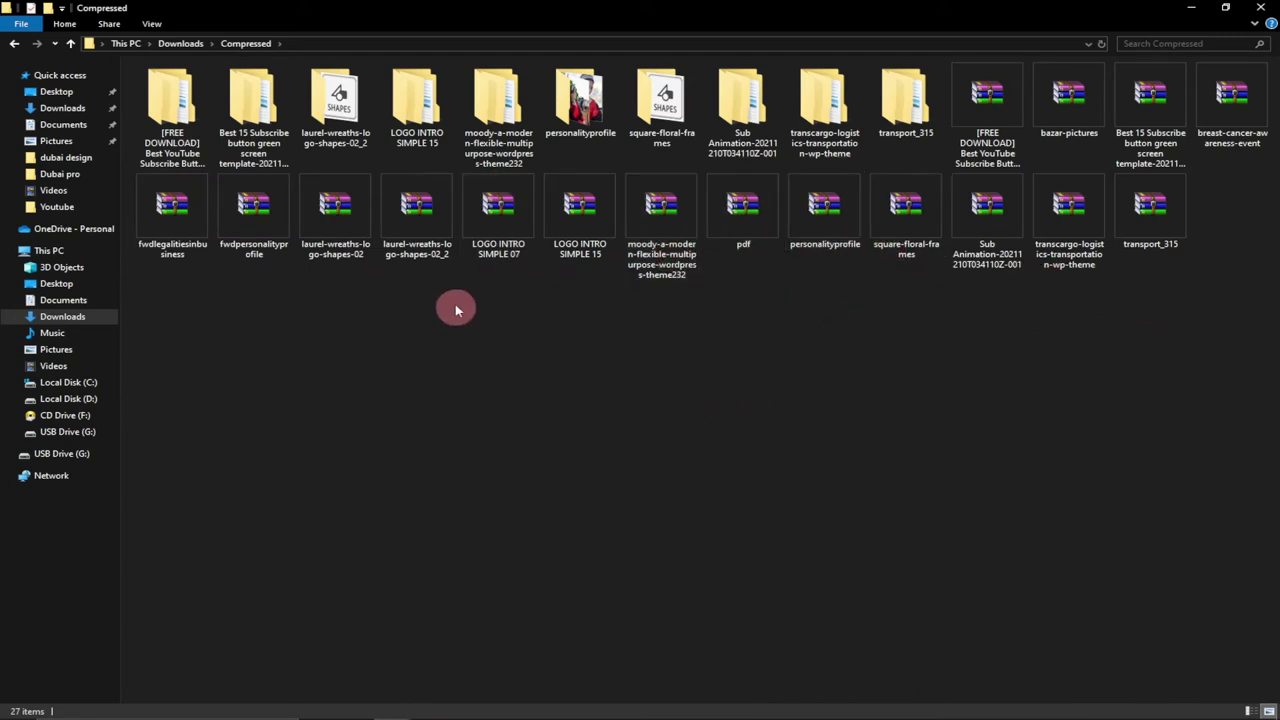
Extract laurel-wreaths-logo-shapes-02_2 into its own named folder, answering Yes to All.
{"action": "right_click", "coordinate": [401, 230]}
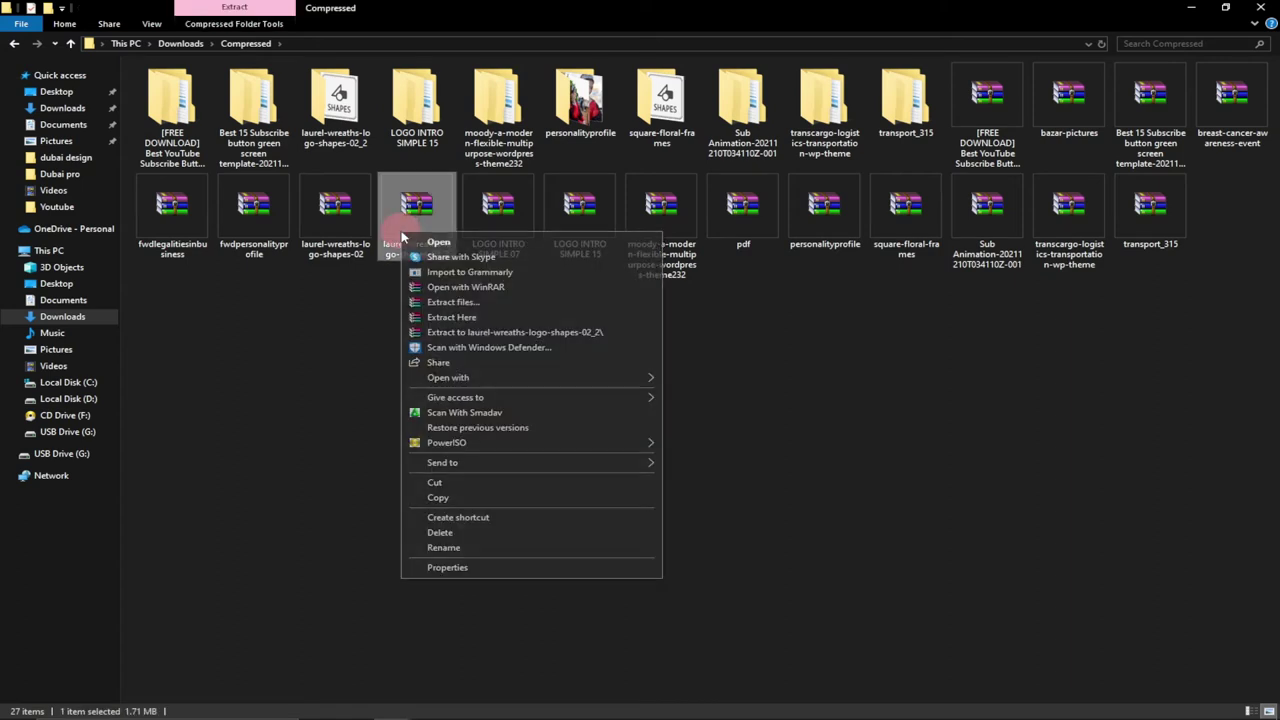
{"action": "left_click", "coordinate": [485, 336]}
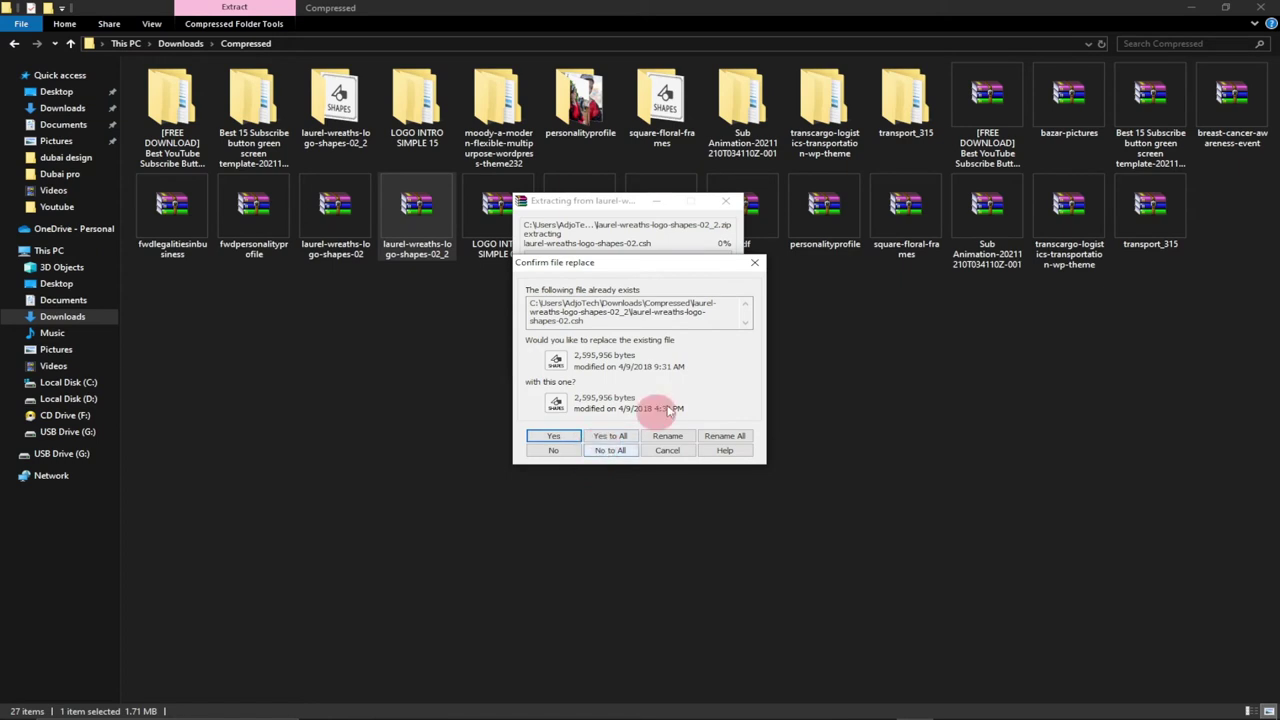
{"action": "left_click", "coordinate": [755, 262]}
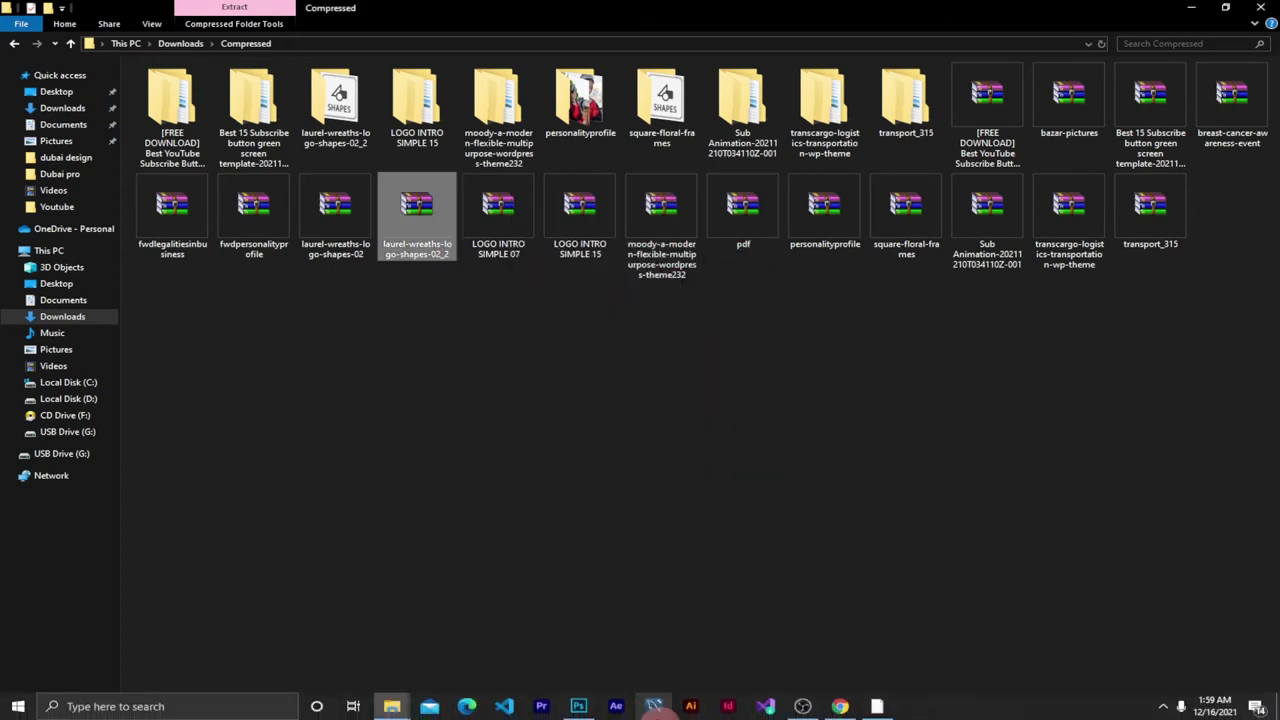
Drag the recycle symbol down-left onto the leaf's lower edge, glancing at the Chrome download page.
{"action": "left_click", "coordinate": [580, 708]}
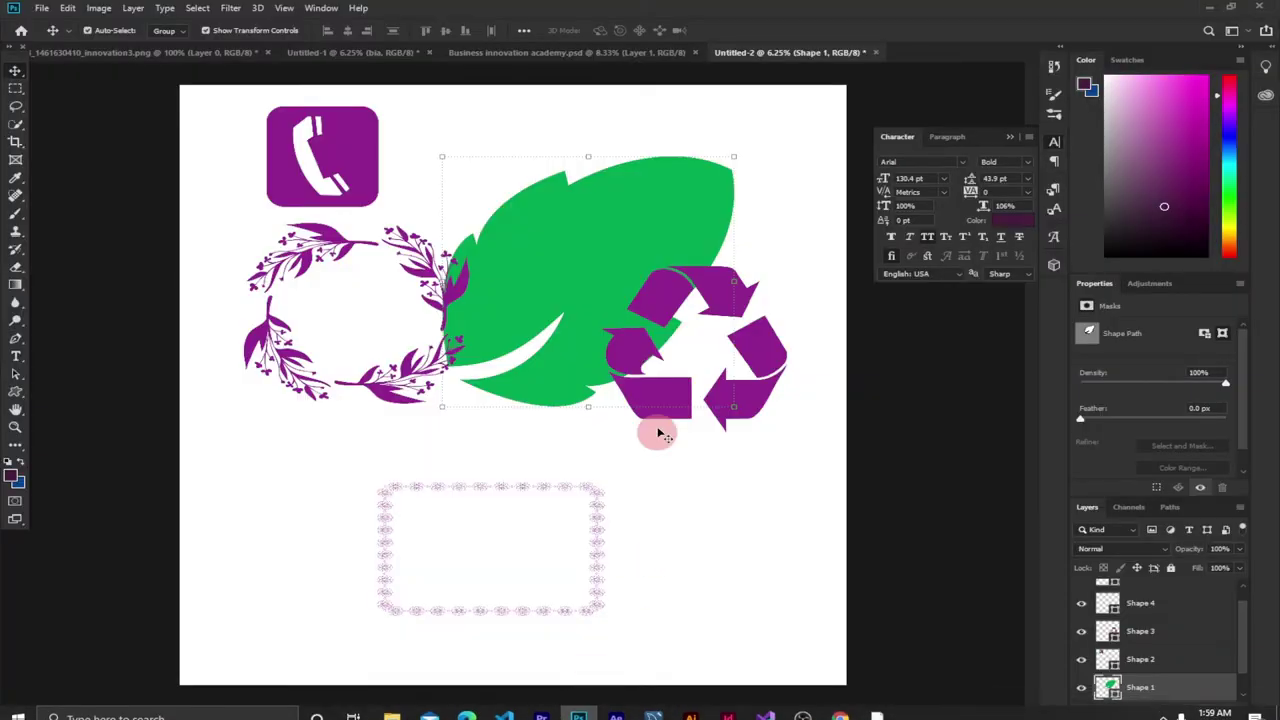
{"action": "left_click_drag", "start_coordinate": [635, 352], "coordinate": [567, 405]}
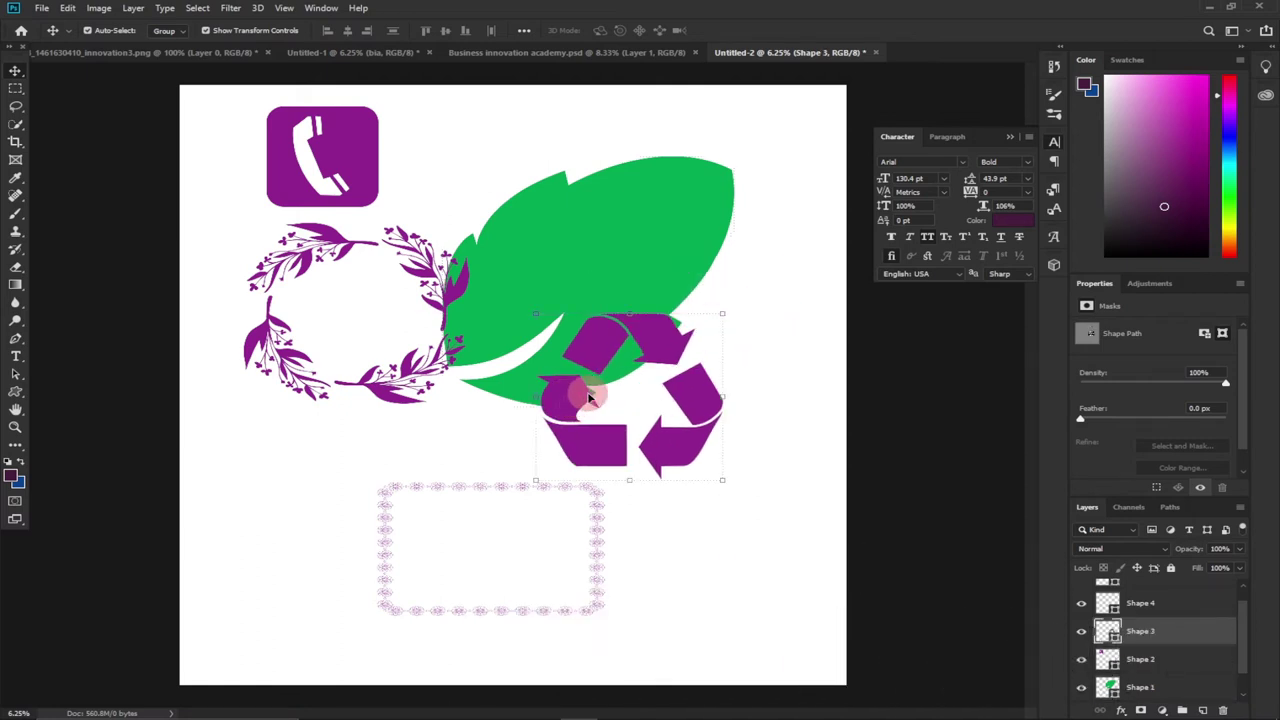
{"action": "left_click", "coordinate": [812, 707]}
{"action": "left_click", "coordinate": [840, 707]}
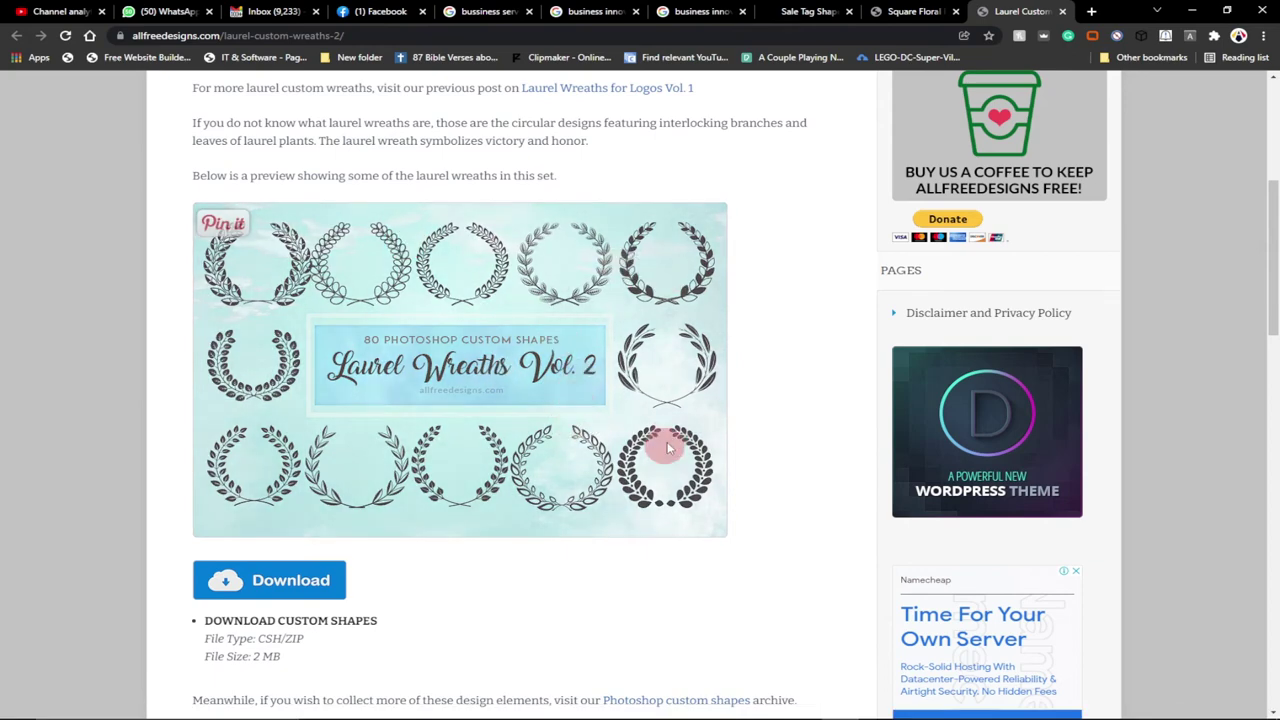
{"action": "left_click_drag", "start_coordinate": [700, 514], "coordinate": [8, 380]}
Select the Custom Shape Tool and open the Shape picker's gear options menu.
{"action": "left_click", "coordinate": [14, 393]}
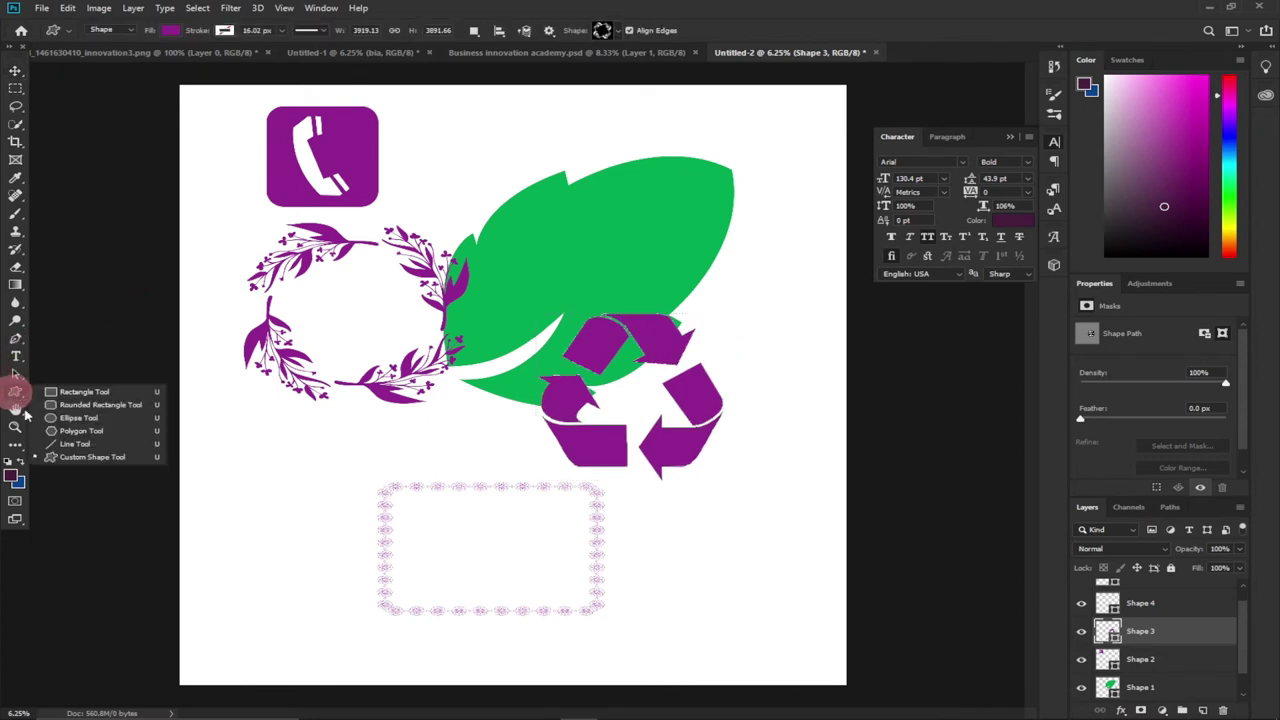
{"action": "left_click", "coordinate": [63, 451]}
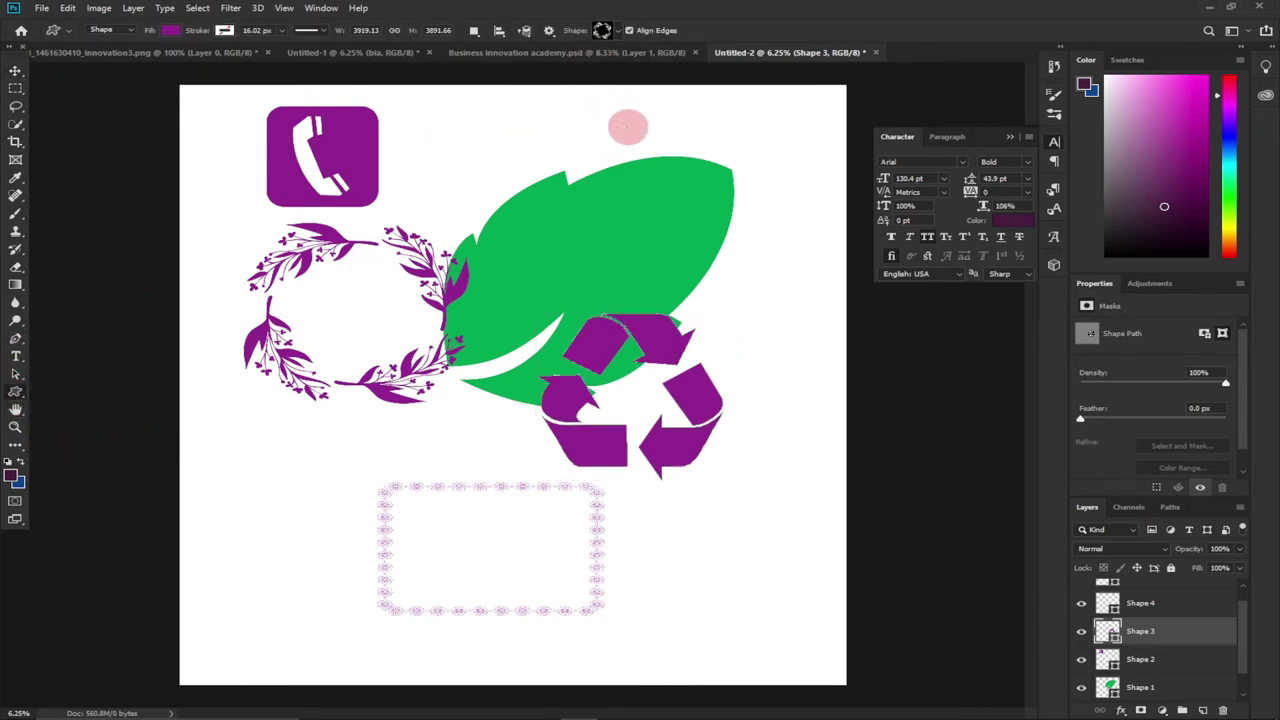
{"action": "left_click", "coordinate": [616, 31]}
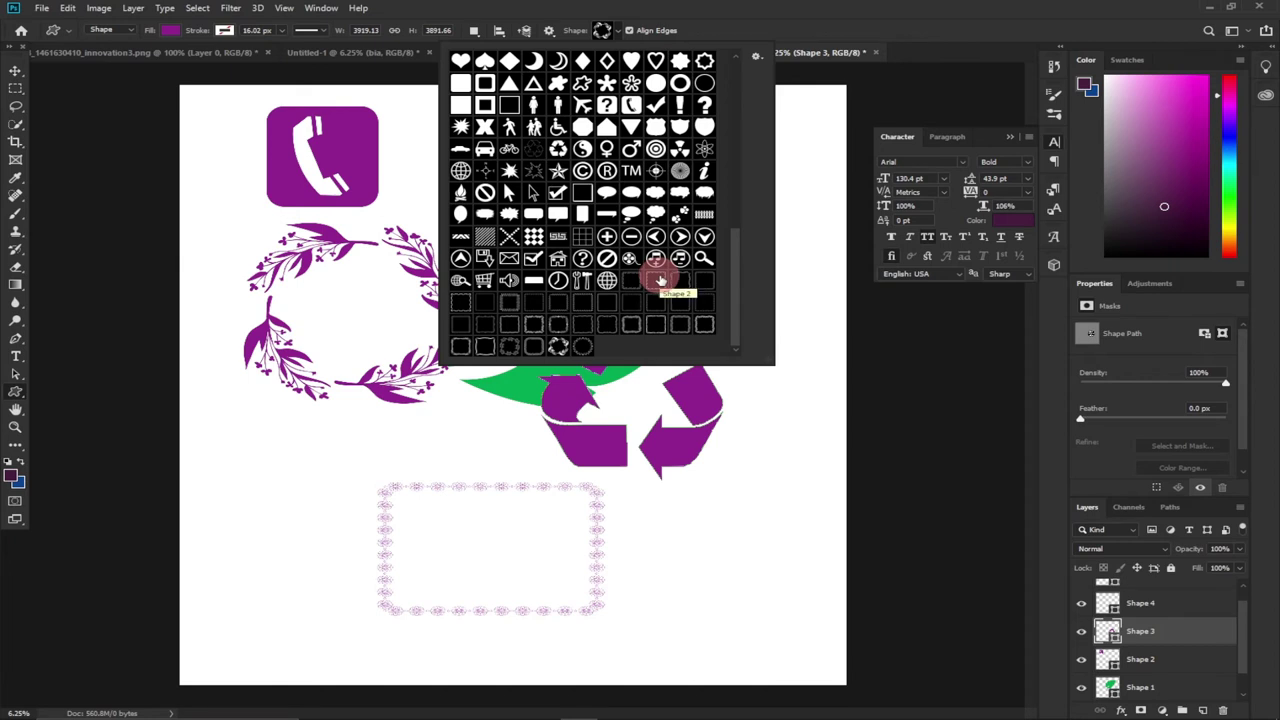
{"action": "left_click", "coordinate": [756, 60]}
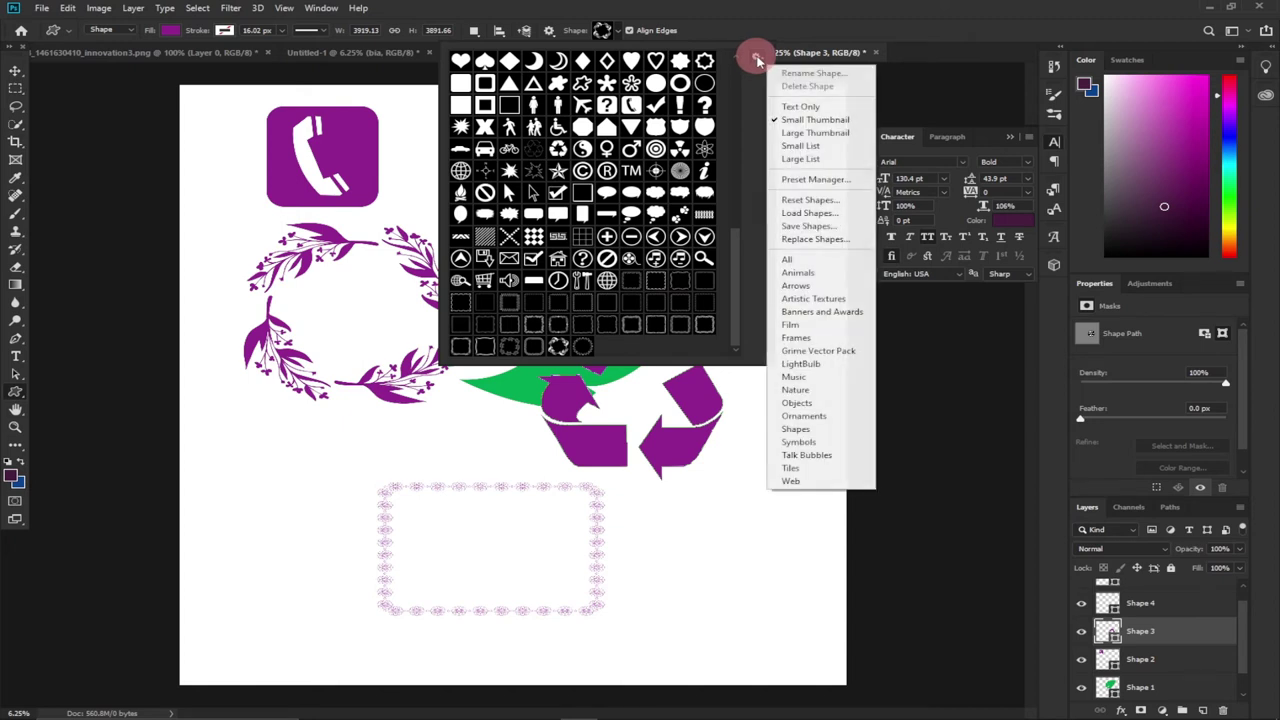
Use Load Shapes to load the laurel-wreaths-logo-shapes-02 CSH from Downloads\Compressed\laurel-wreaths-logo-shapes-02_2.
{"action": "left_click", "coordinate": [818, 210]}
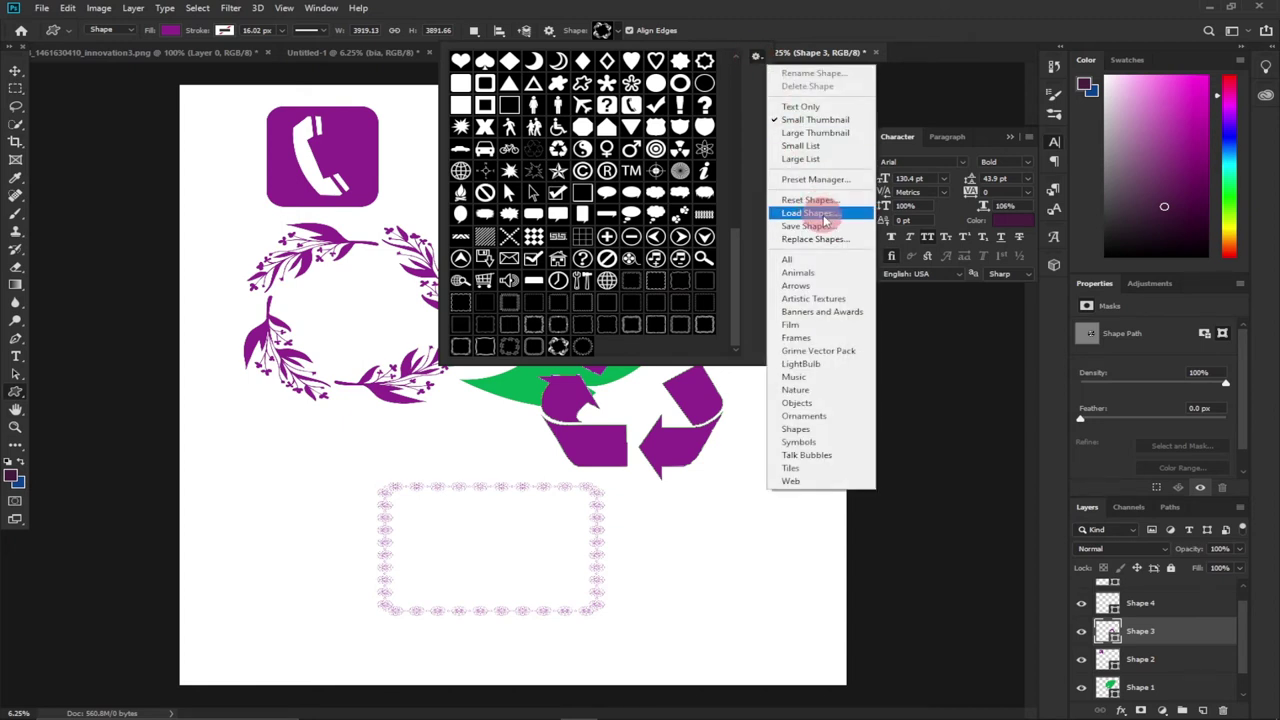
{"action": "left_click", "coordinate": [823, 214]}
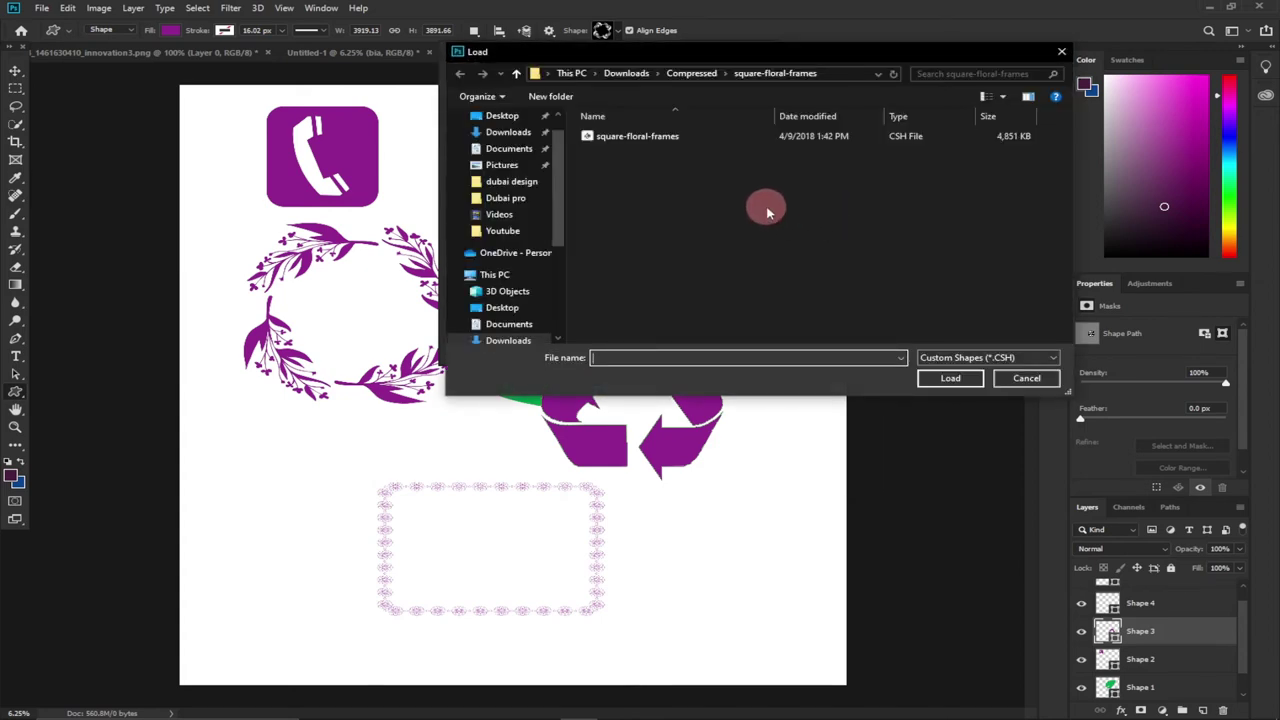
{"action": "left_click", "coordinate": [627, 74]}
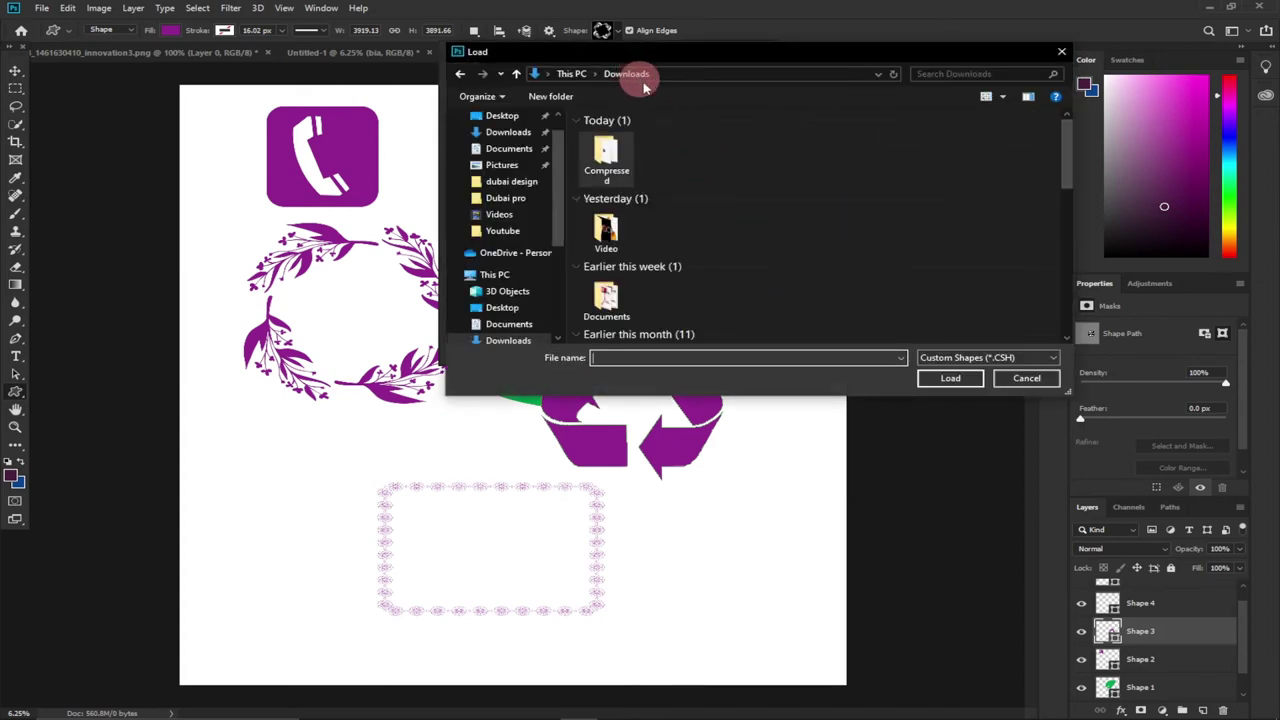
{"action": "double_click", "coordinate": [610, 162]}
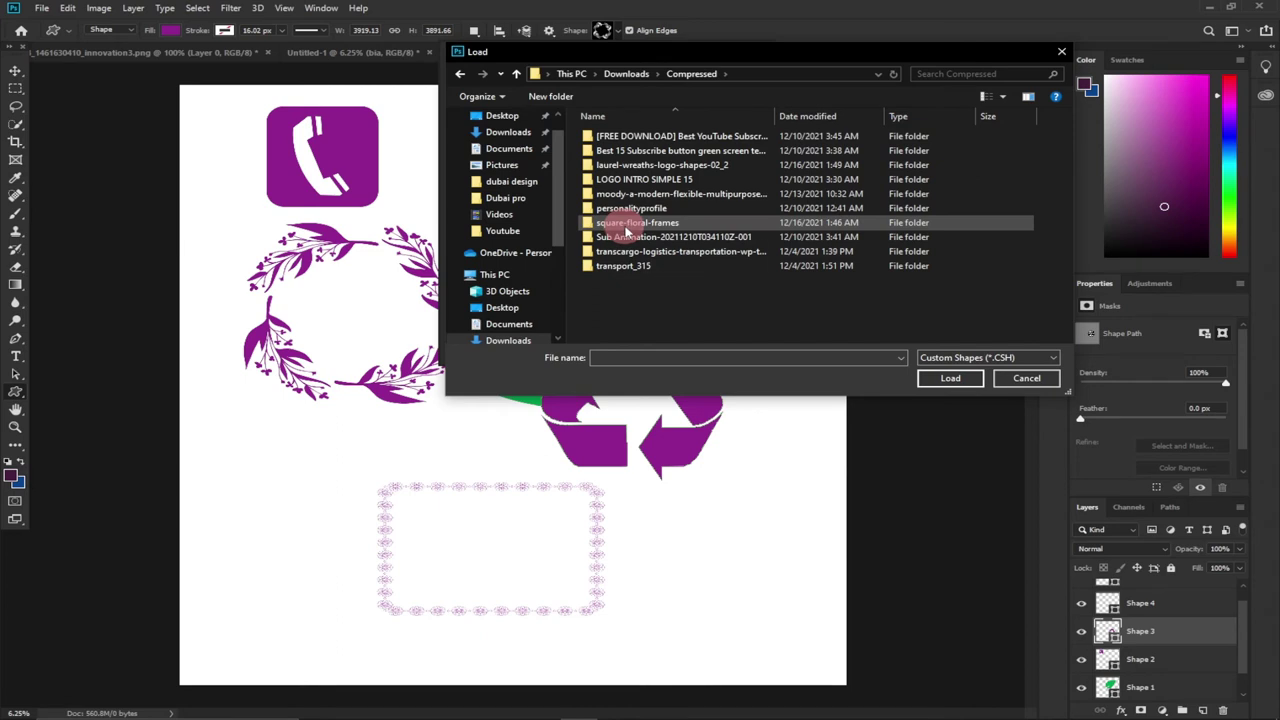
{"action": "left_click", "coordinate": [627, 168]}
{"action": "double_click", "coordinate": [627, 168]}
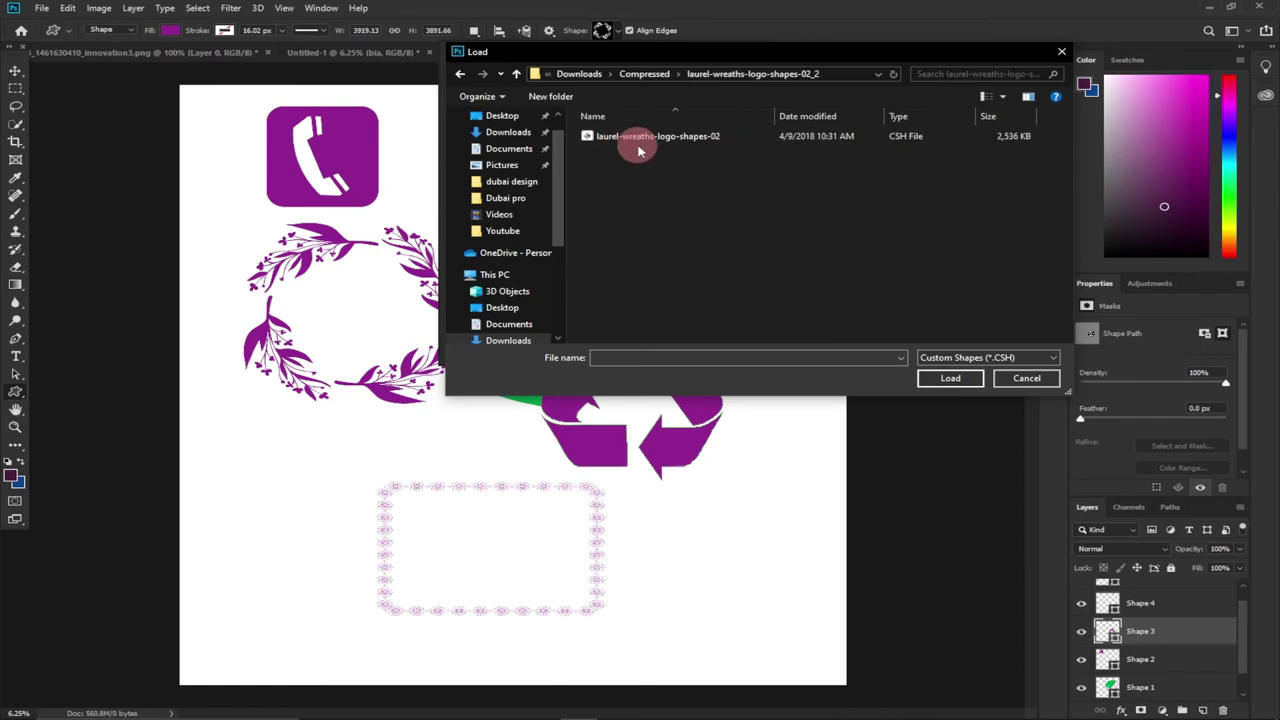
{"action": "double_click", "coordinate": [657, 140]}
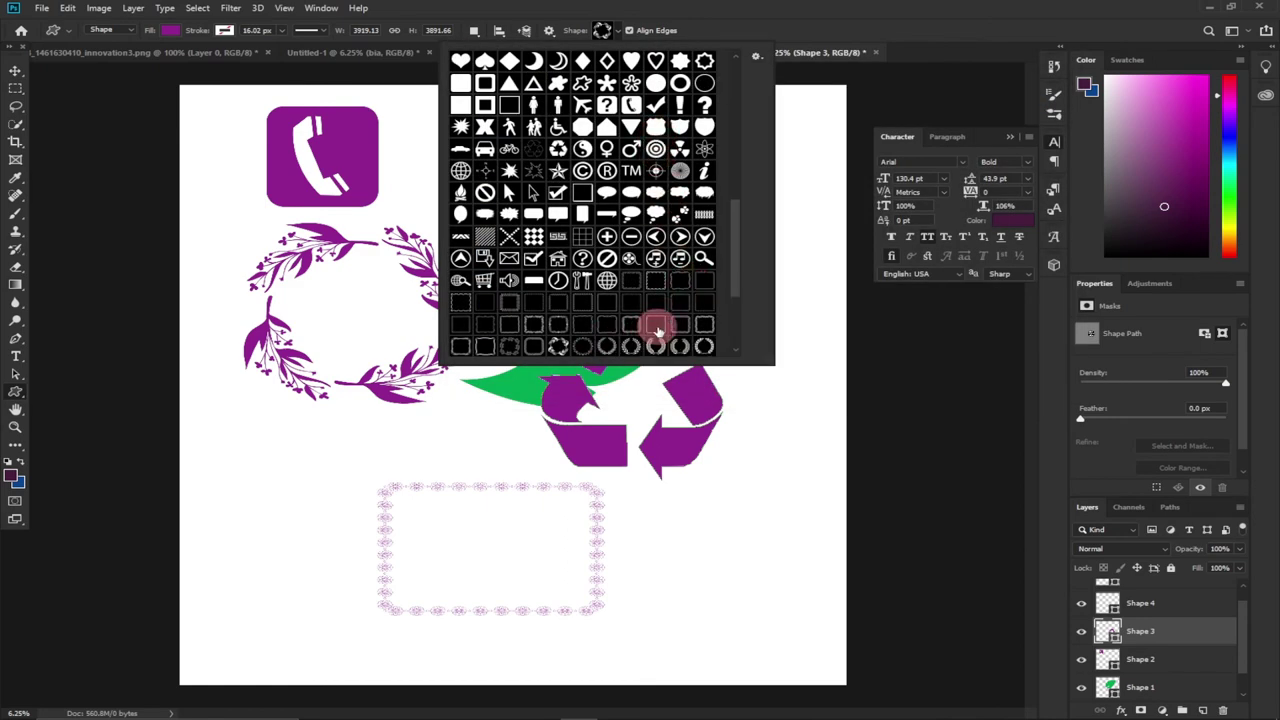
Draw a laurel wreath from the new set and move it up and right over the leaf.
{"action": "left_click_drag", "start_coordinate": [737, 243], "coordinate": [731, 343]}
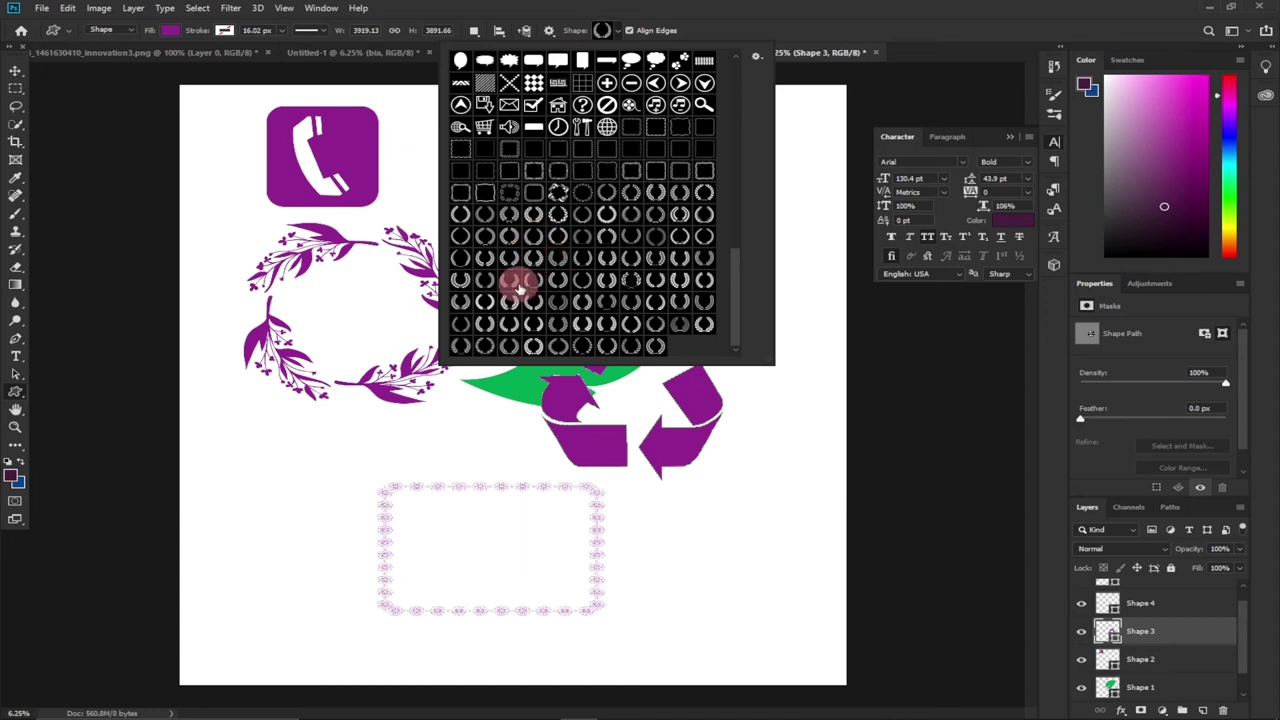
{"action": "left_click_drag", "start_coordinate": [238, 376], "coordinate": [584, 634]}
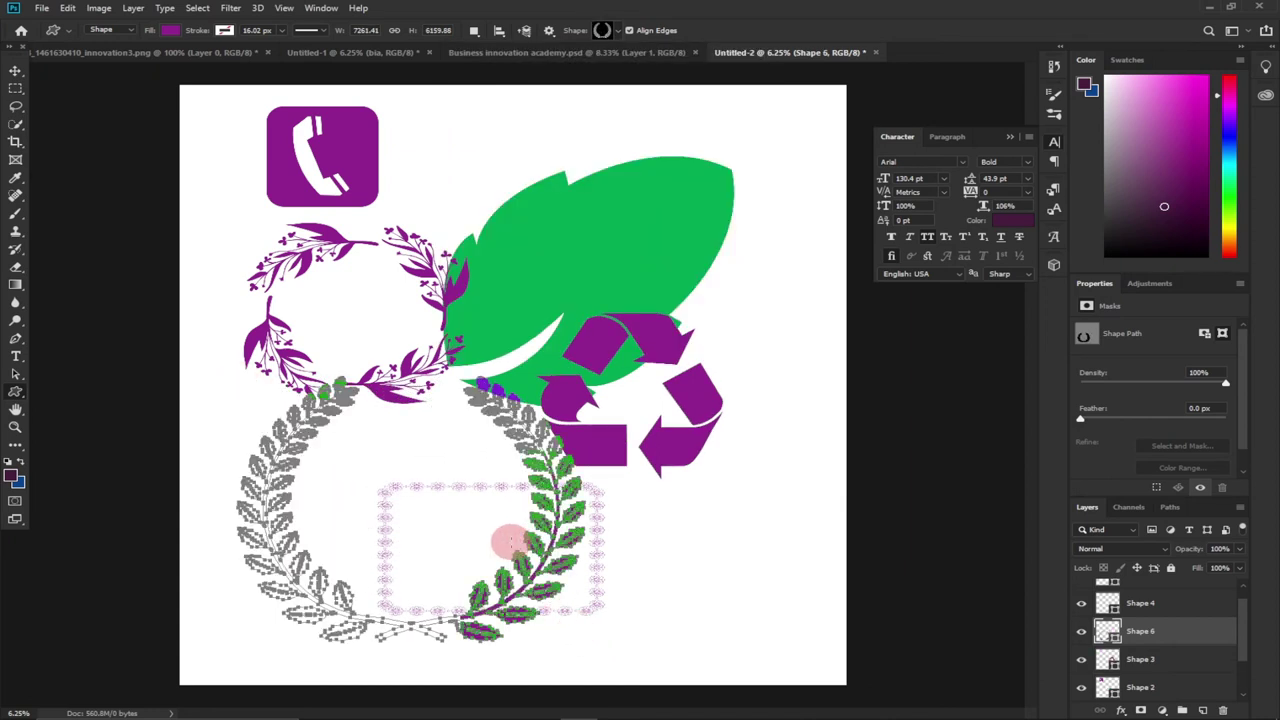
{"action": "left_click", "coordinate": [17, 73]}
{"action": "left_click", "coordinate": [297, 443]}
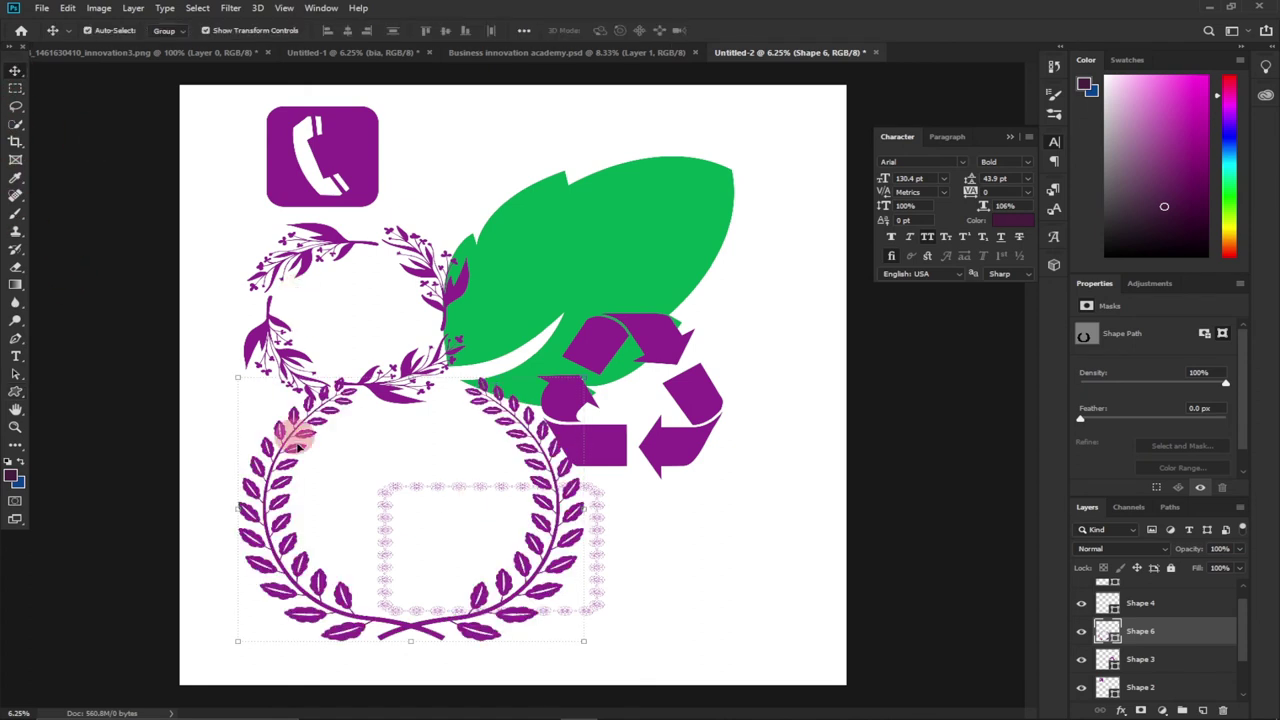
{"action": "left_click_drag", "start_coordinate": [297, 449], "coordinate": [396, 275]}
{"action": "left_click", "coordinate": [5, 86]}
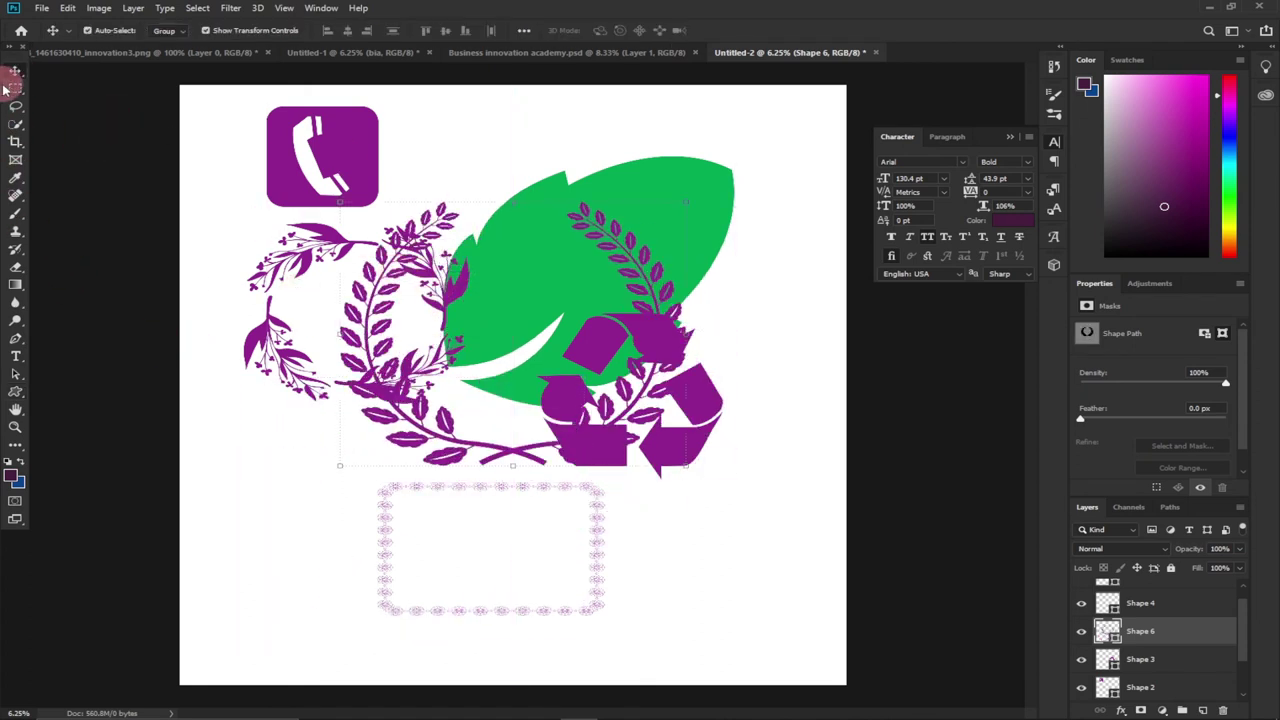
Start a new 20×20-inch, 700 ppi document, Untitled-3, with Ctrl+N.
{"action": "left_click", "coordinate": [38, 8]}
{"action": "left_click", "coordinate": [517, 134]}
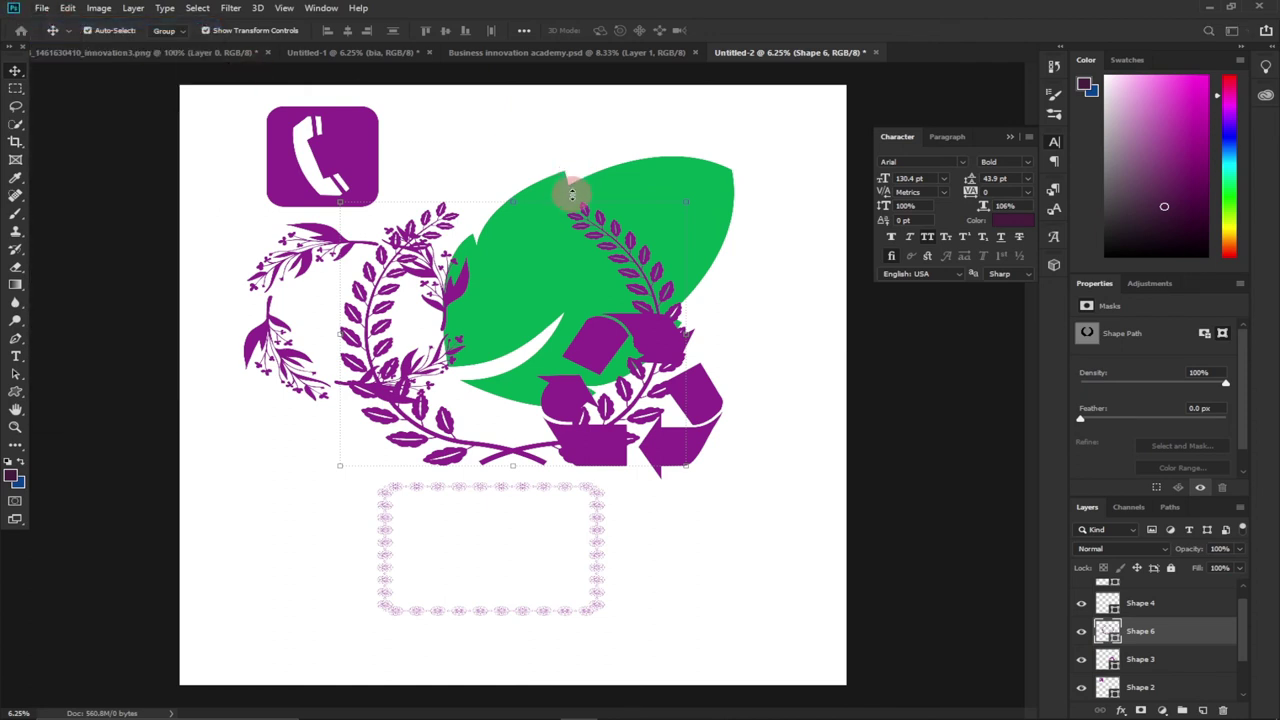
{"action": "left_click", "coordinate": [619, 157]}
{"action": "key", "text": "ctrl+n"}
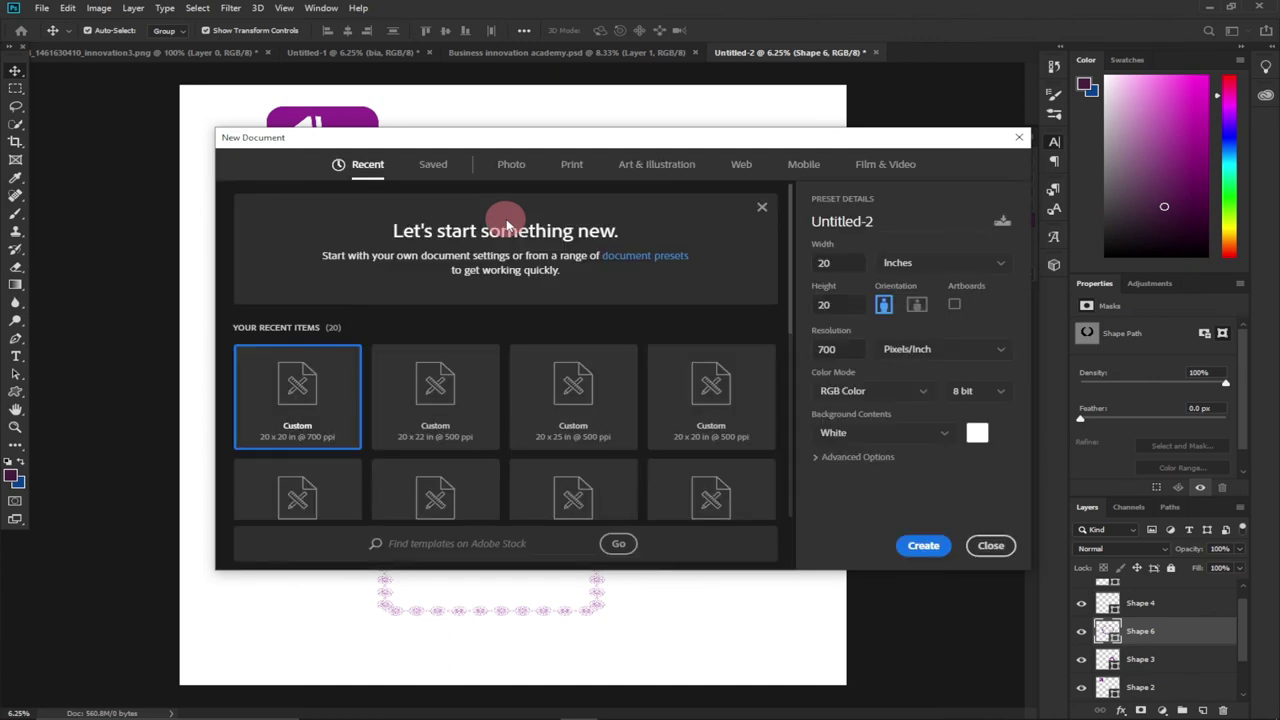
Create a white 20 × 20 in, 700 ppi canvas, draw a dark purple laurel wreath shape, and reposition it.
{"action": "left_click", "coordinate": [930, 546]}
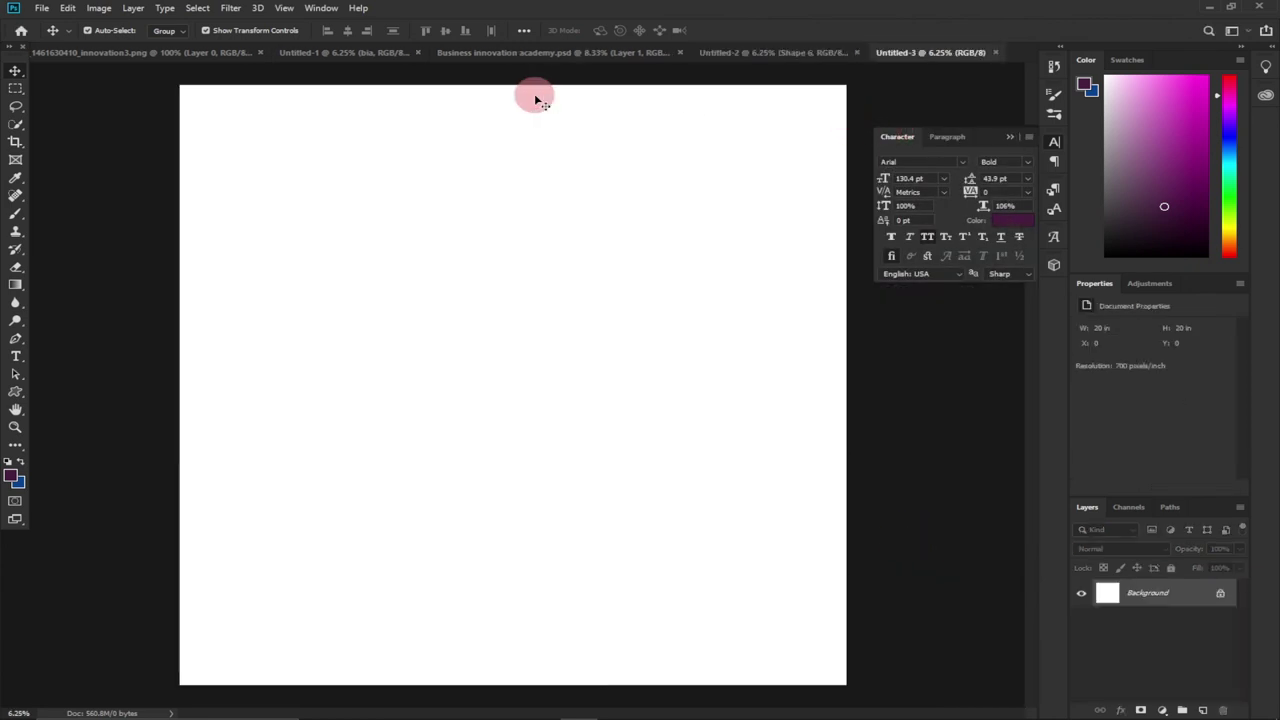
{"action": "left_click", "coordinate": [16, 393]}
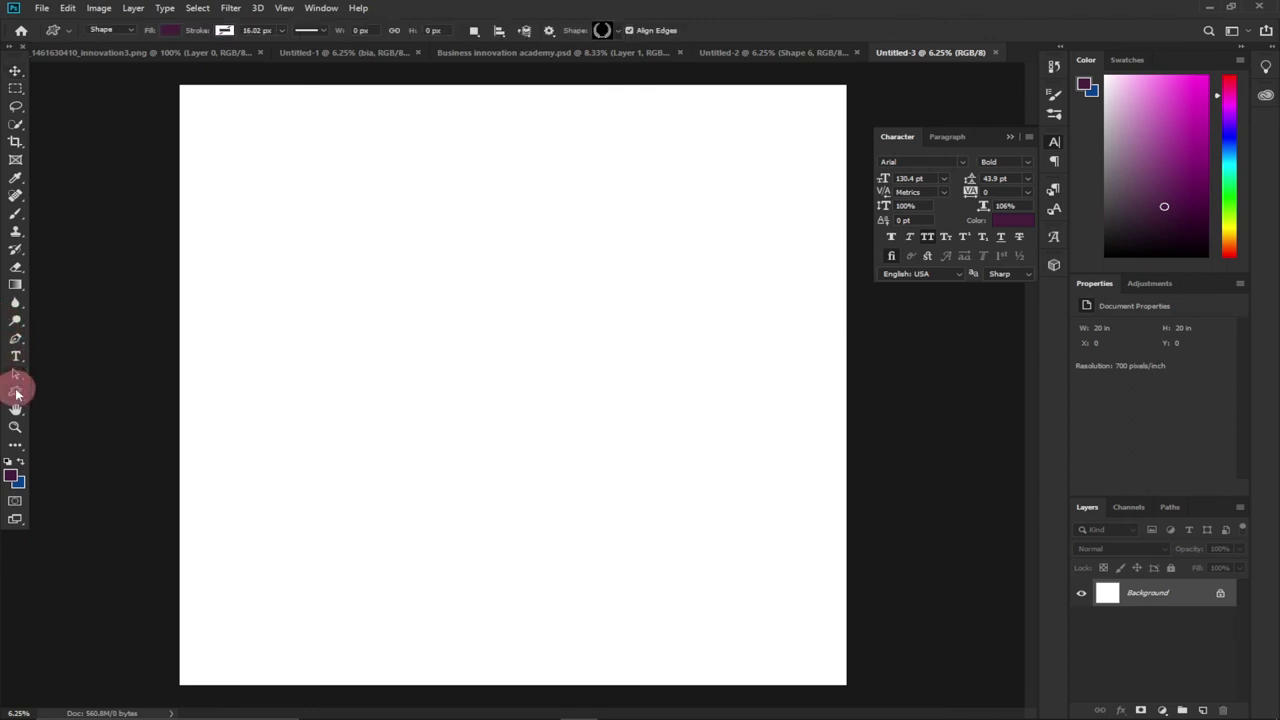
{"action": "left_click", "coordinate": [610, 30]}
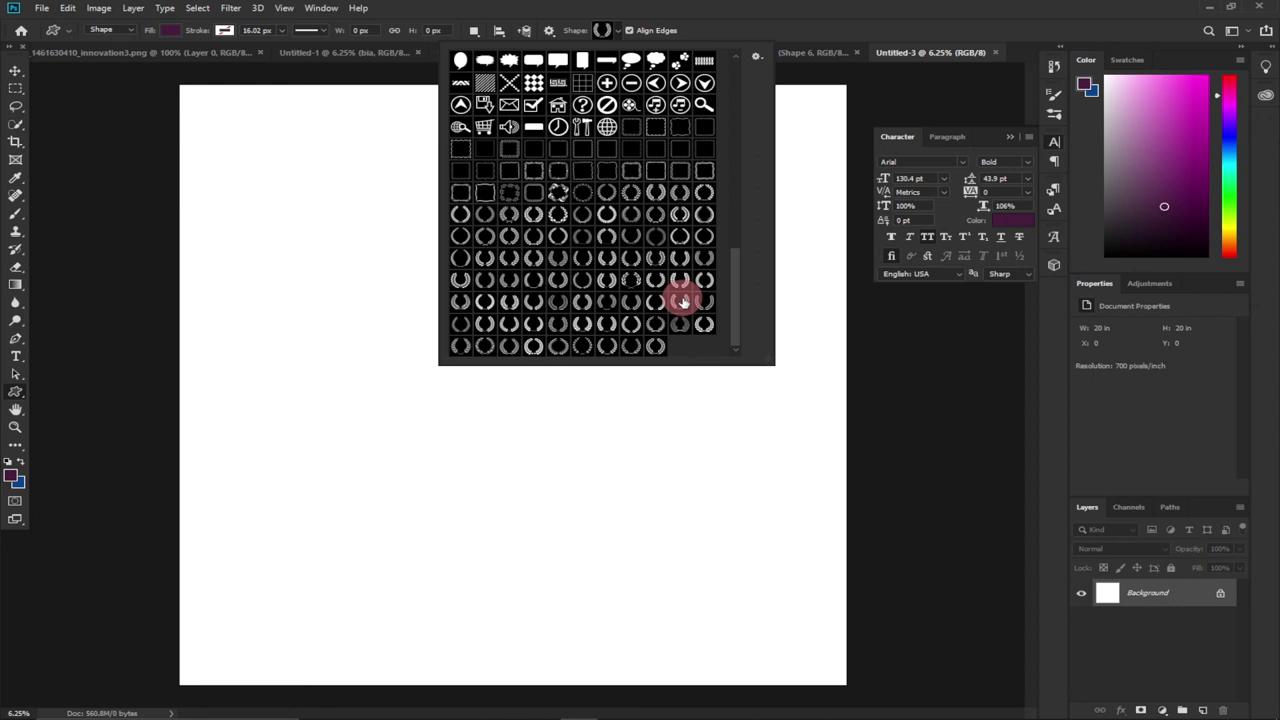
{"action": "left_click_drag", "start_coordinate": [428, 318], "coordinate": [557, 438]}
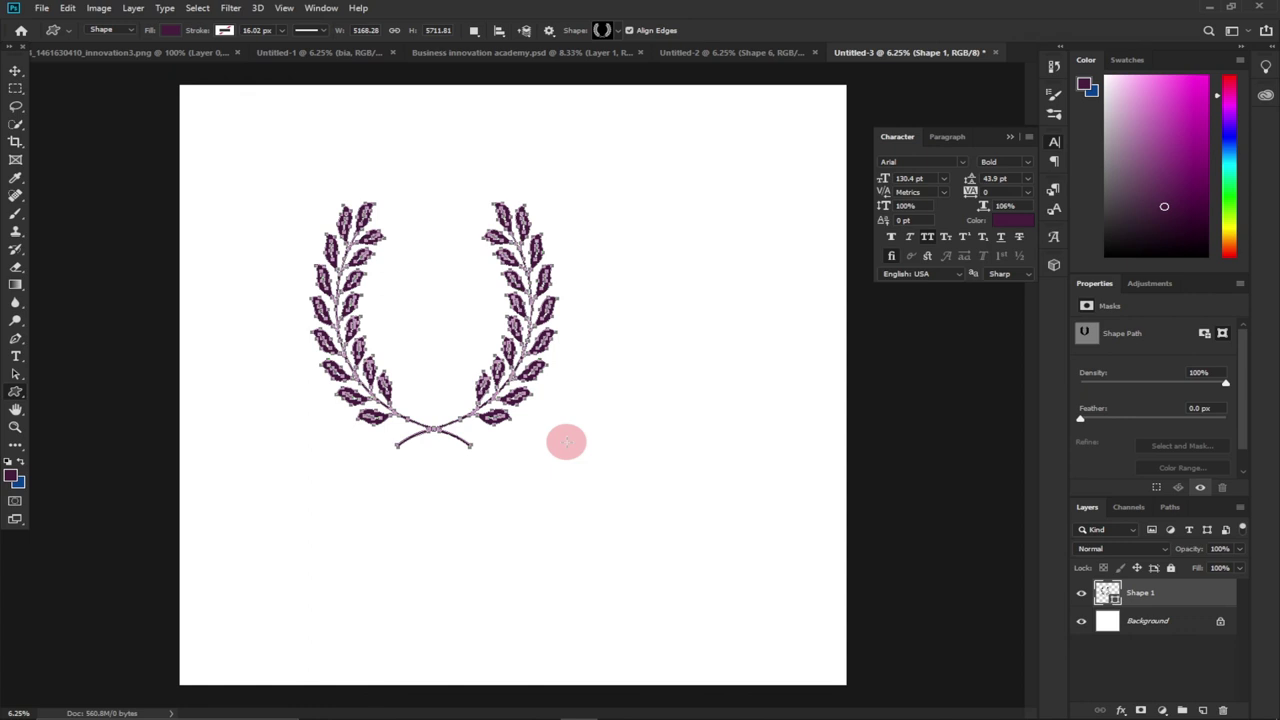
{"action": "left_click", "coordinate": [15, 70]}
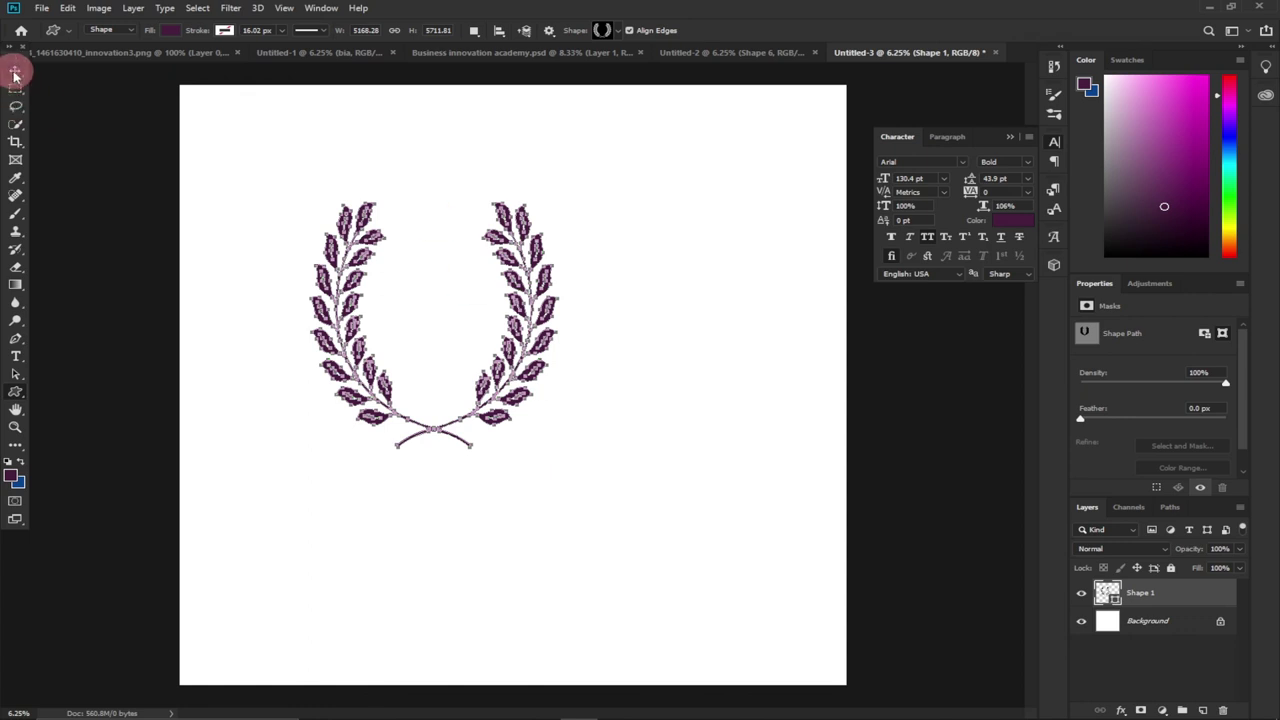
{"action": "left_click_drag", "start_coordinate": [519, 358], "coordinate": [570, 335]}
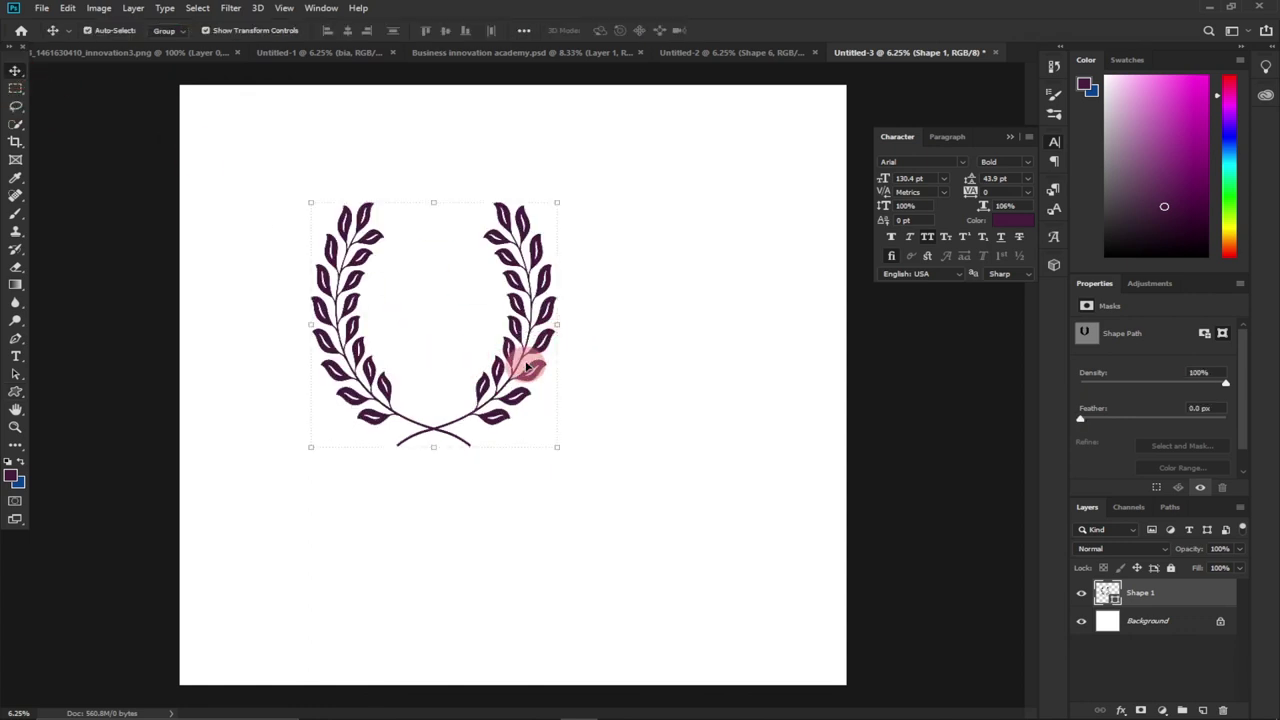